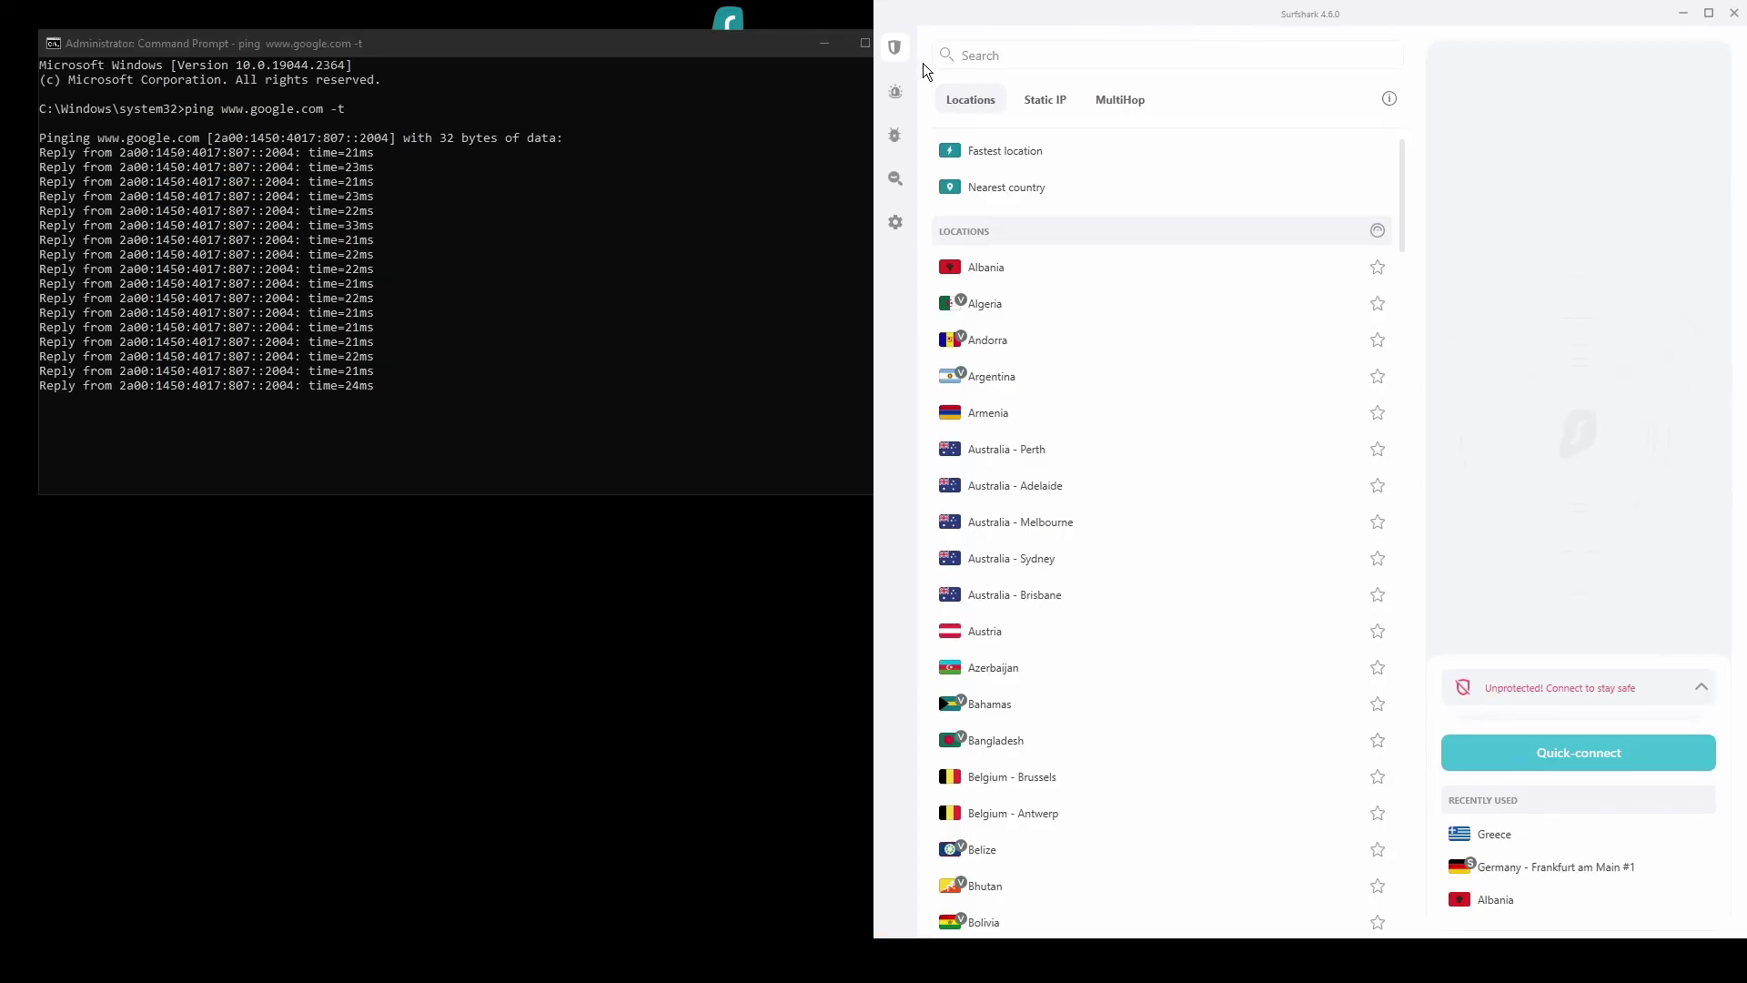
Step: Choose the OpenVPN (TCP) protocol in Surfshark's VPN settings, then go back to Locations
click(934, 232)
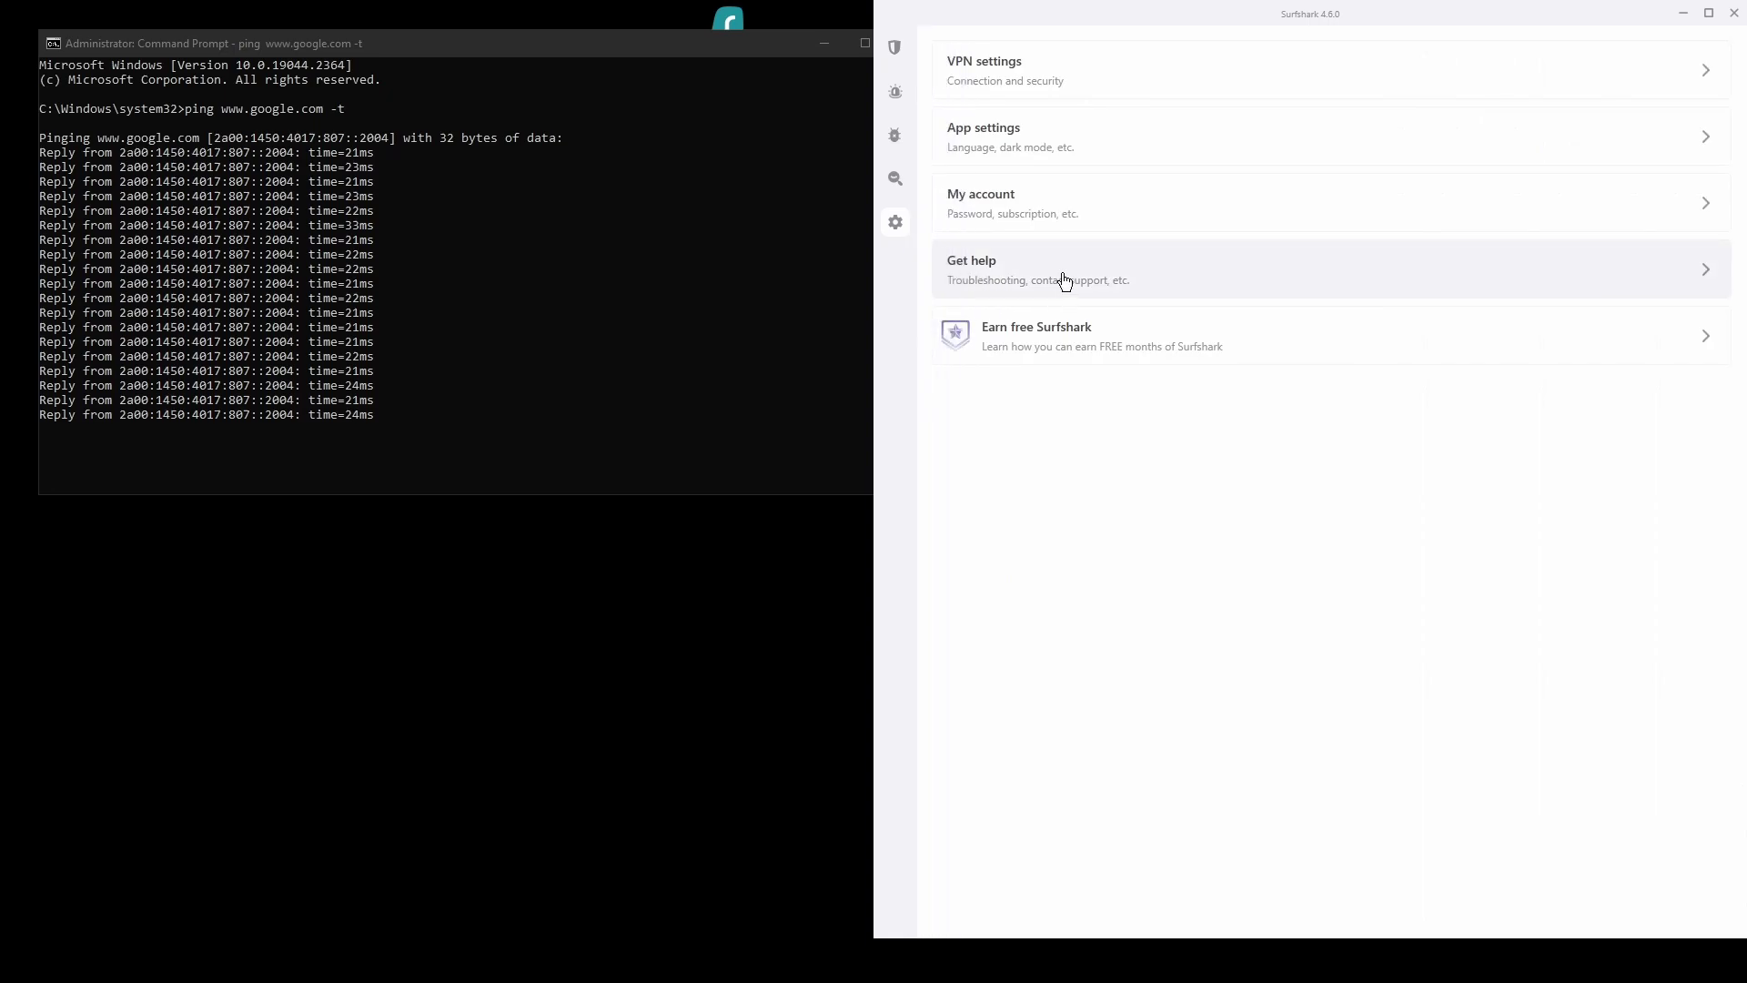
click(1046, 73)
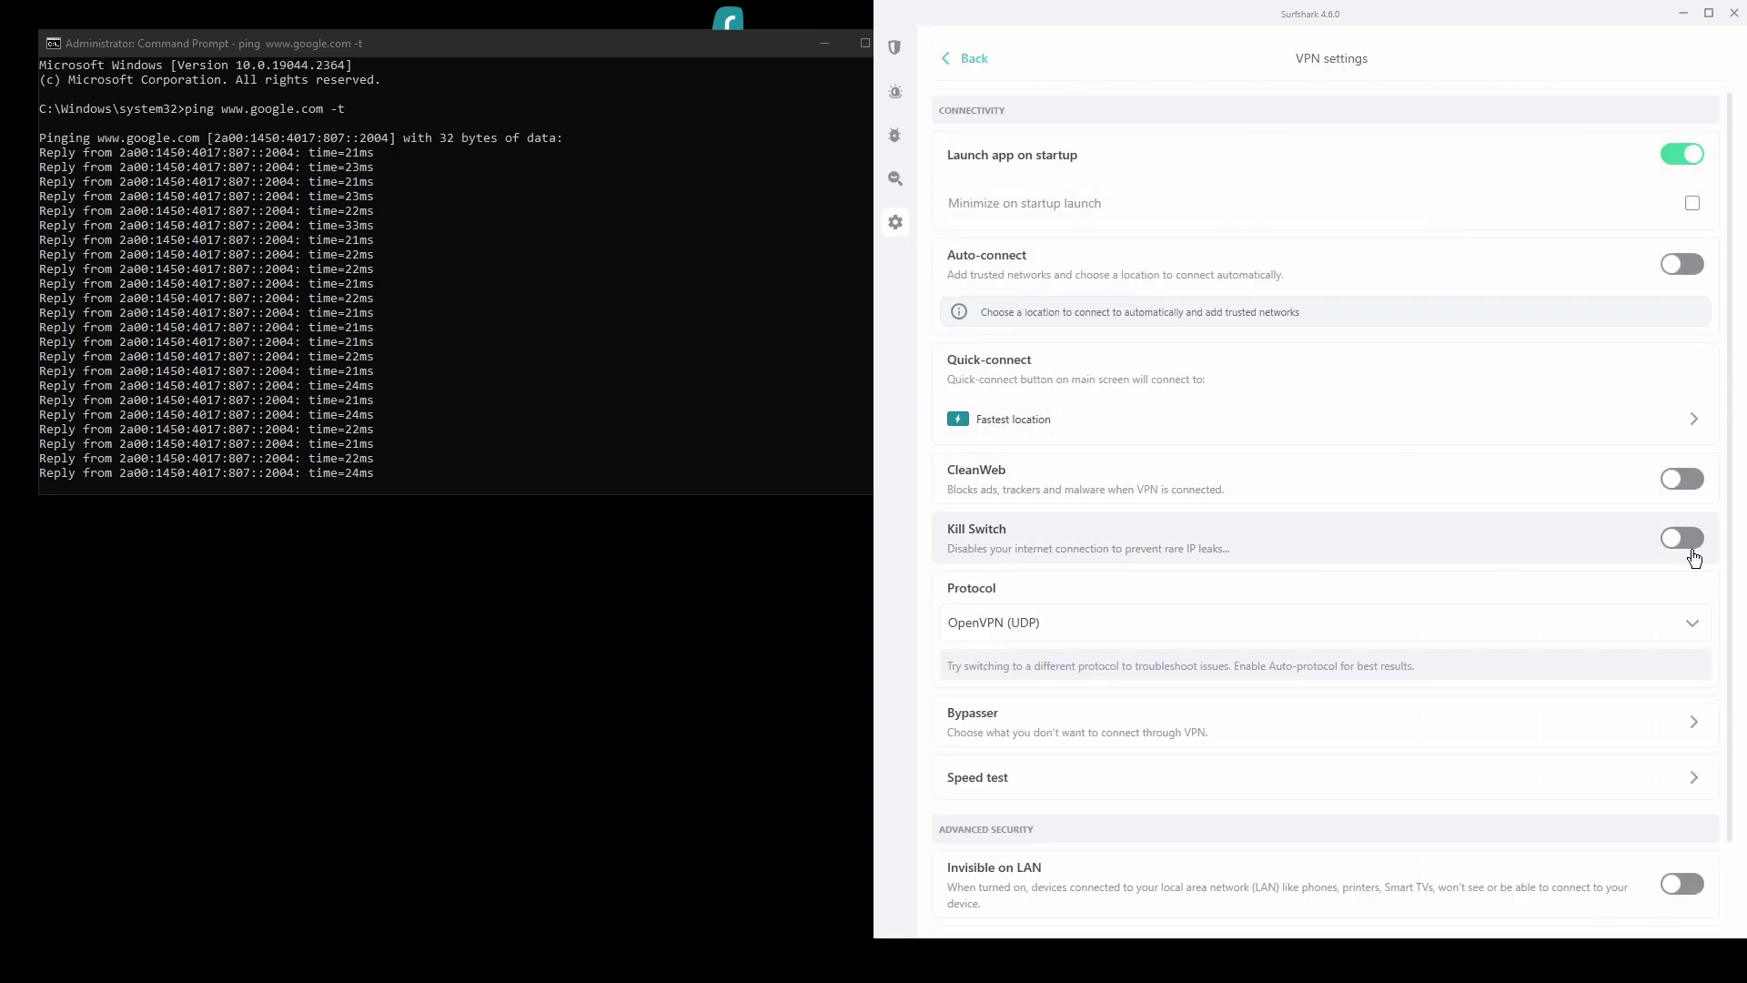
click(1338, 629)
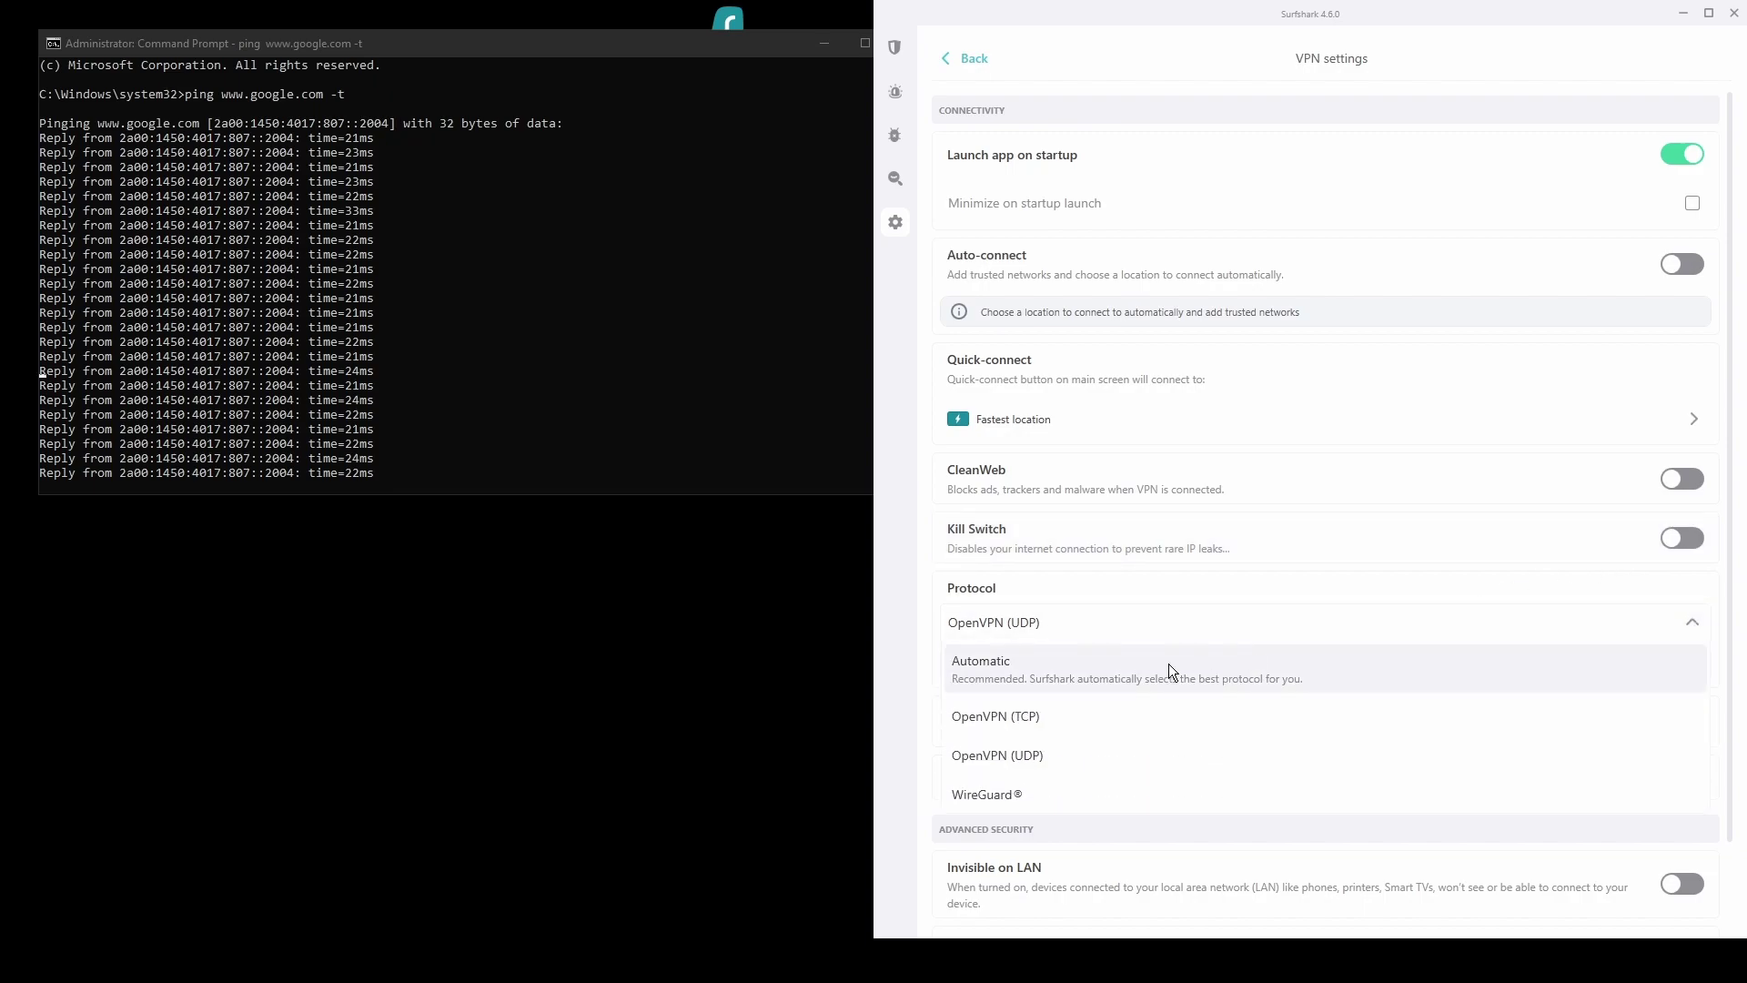
click(1028, 755)
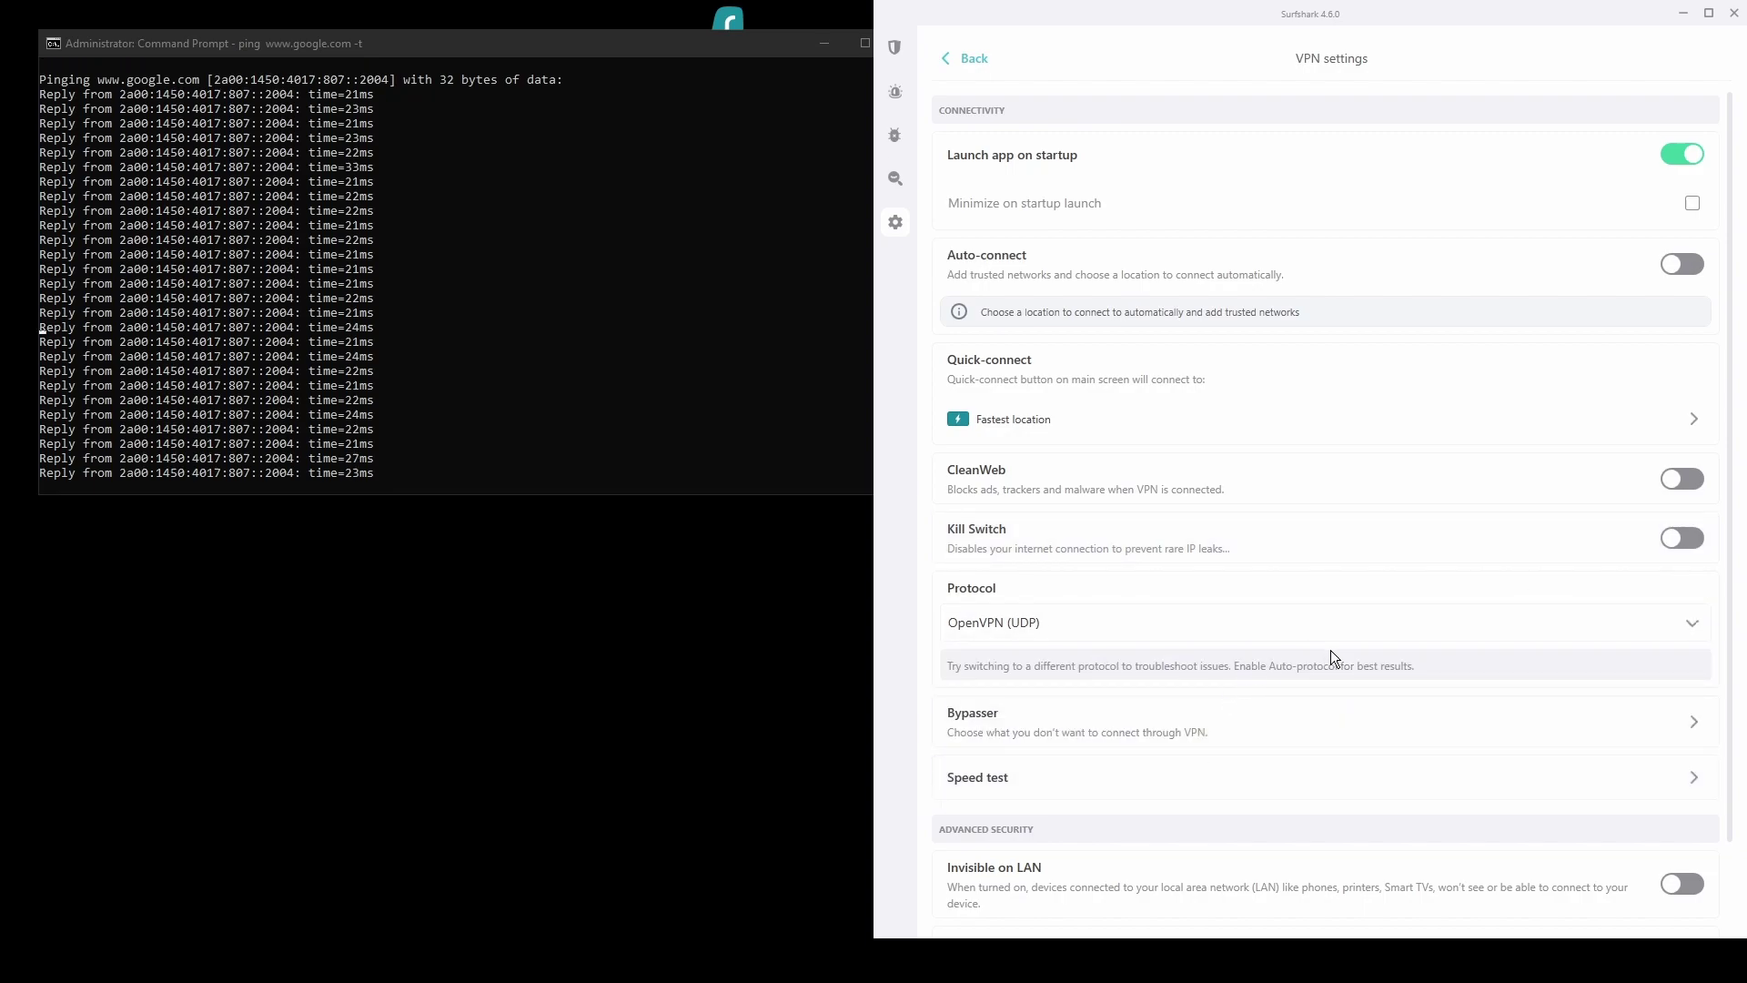
scroll(1330, 650, down, 1)
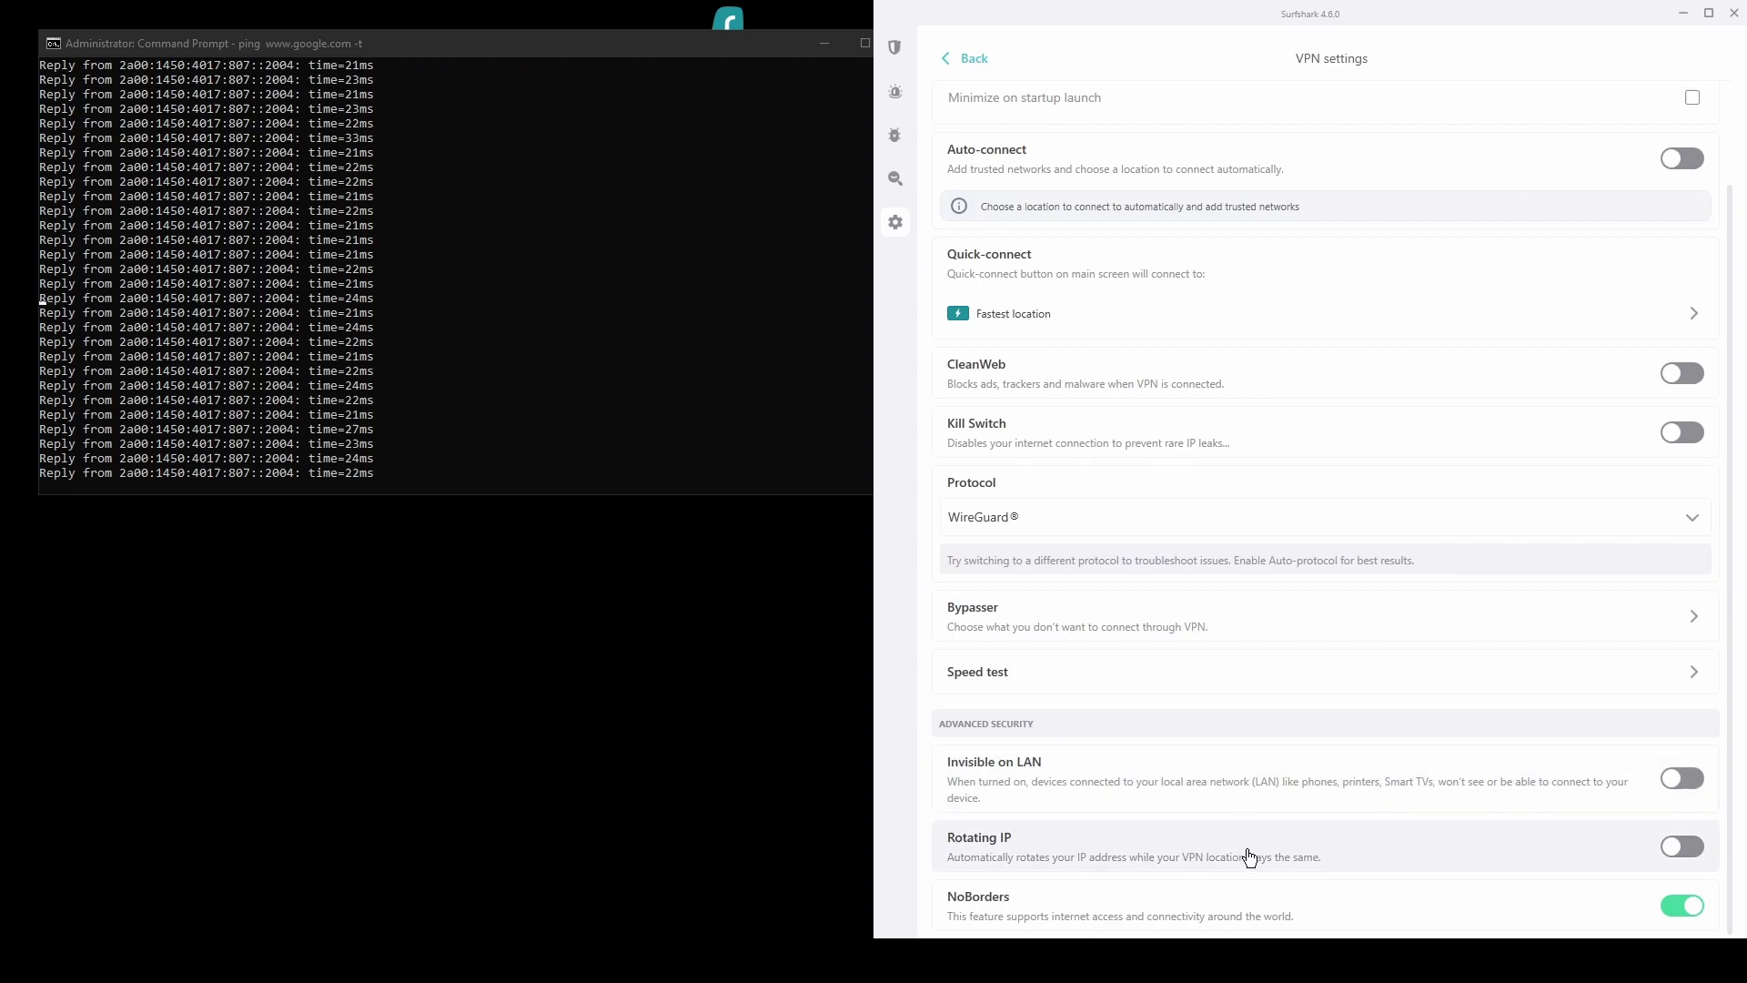
scroll(1179, 574, up, 1)
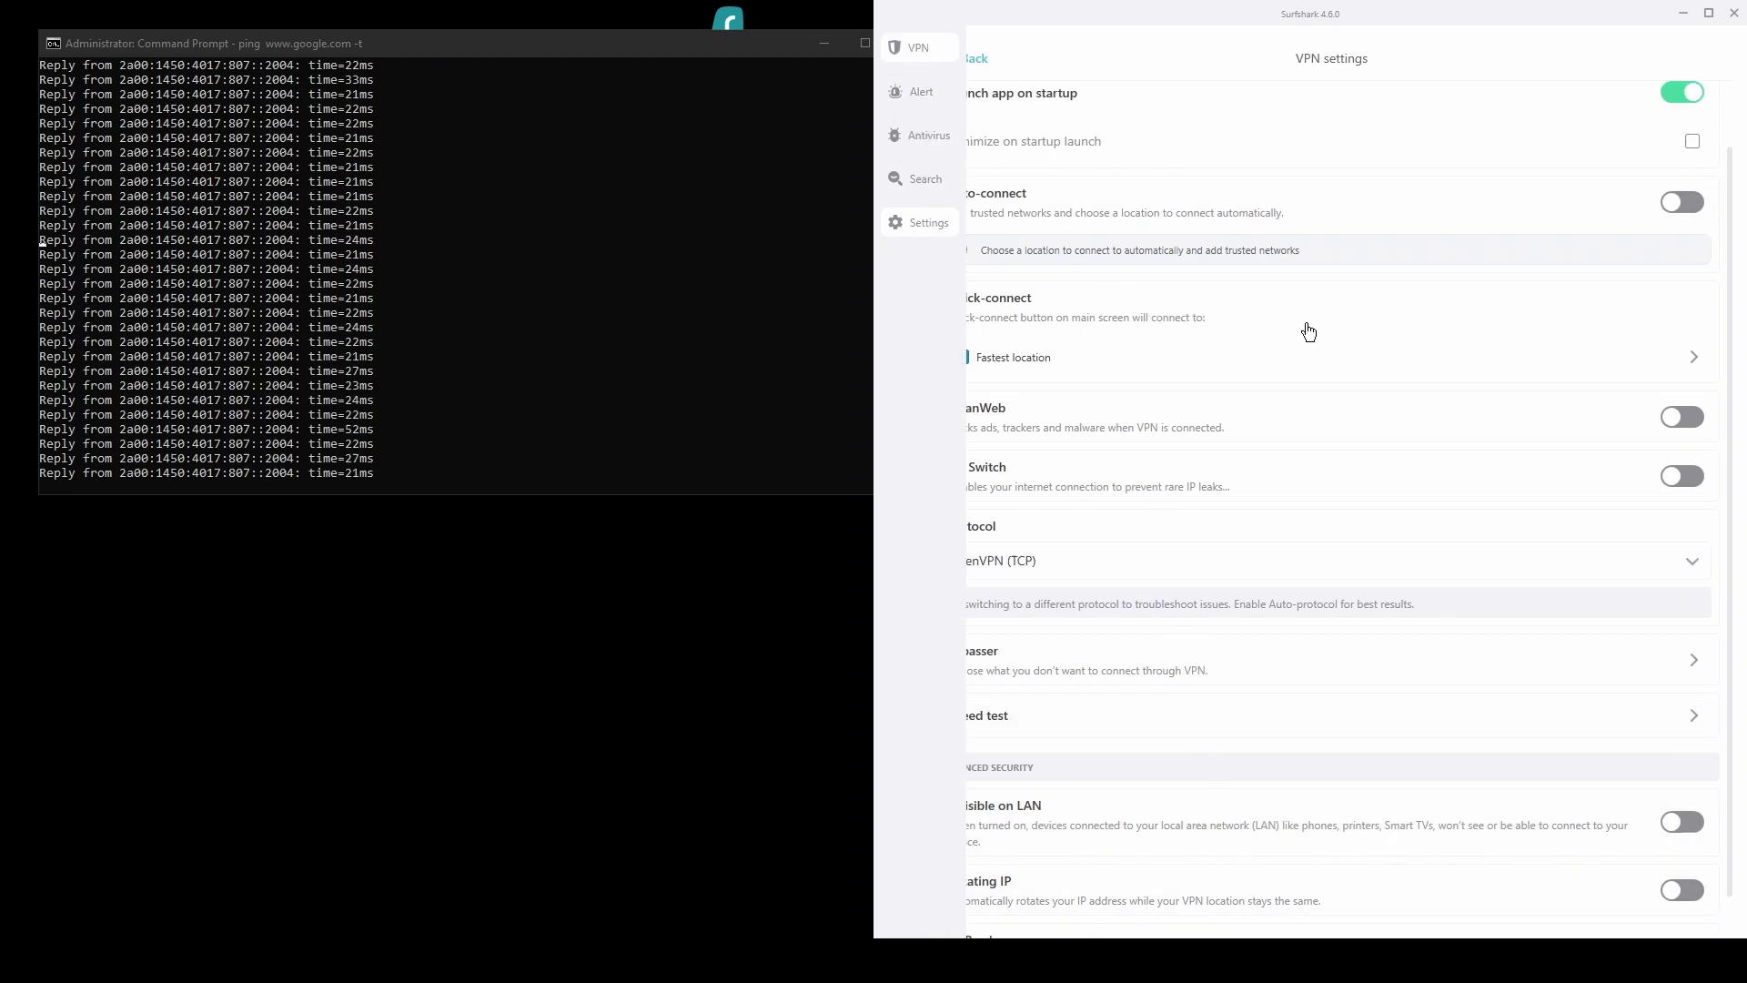
click(914, 46)
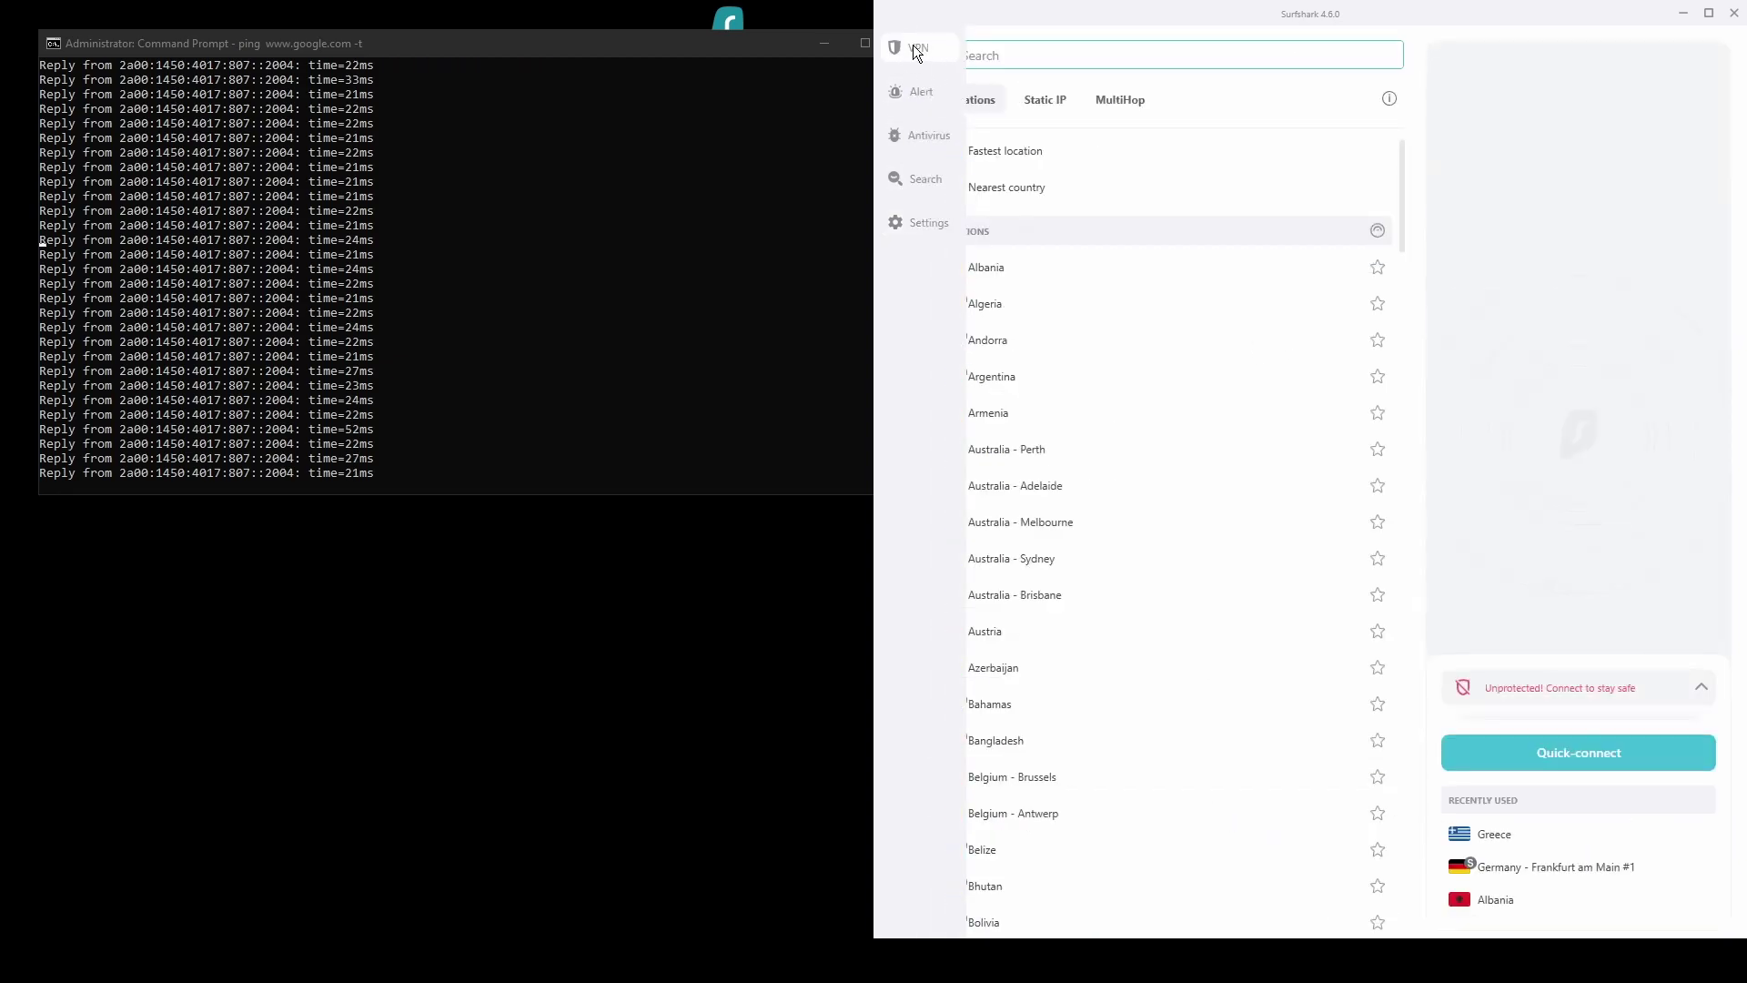
Step: Connect Surfshark via Fastest location, which connects to Athens, Greece
click(1034, 162)
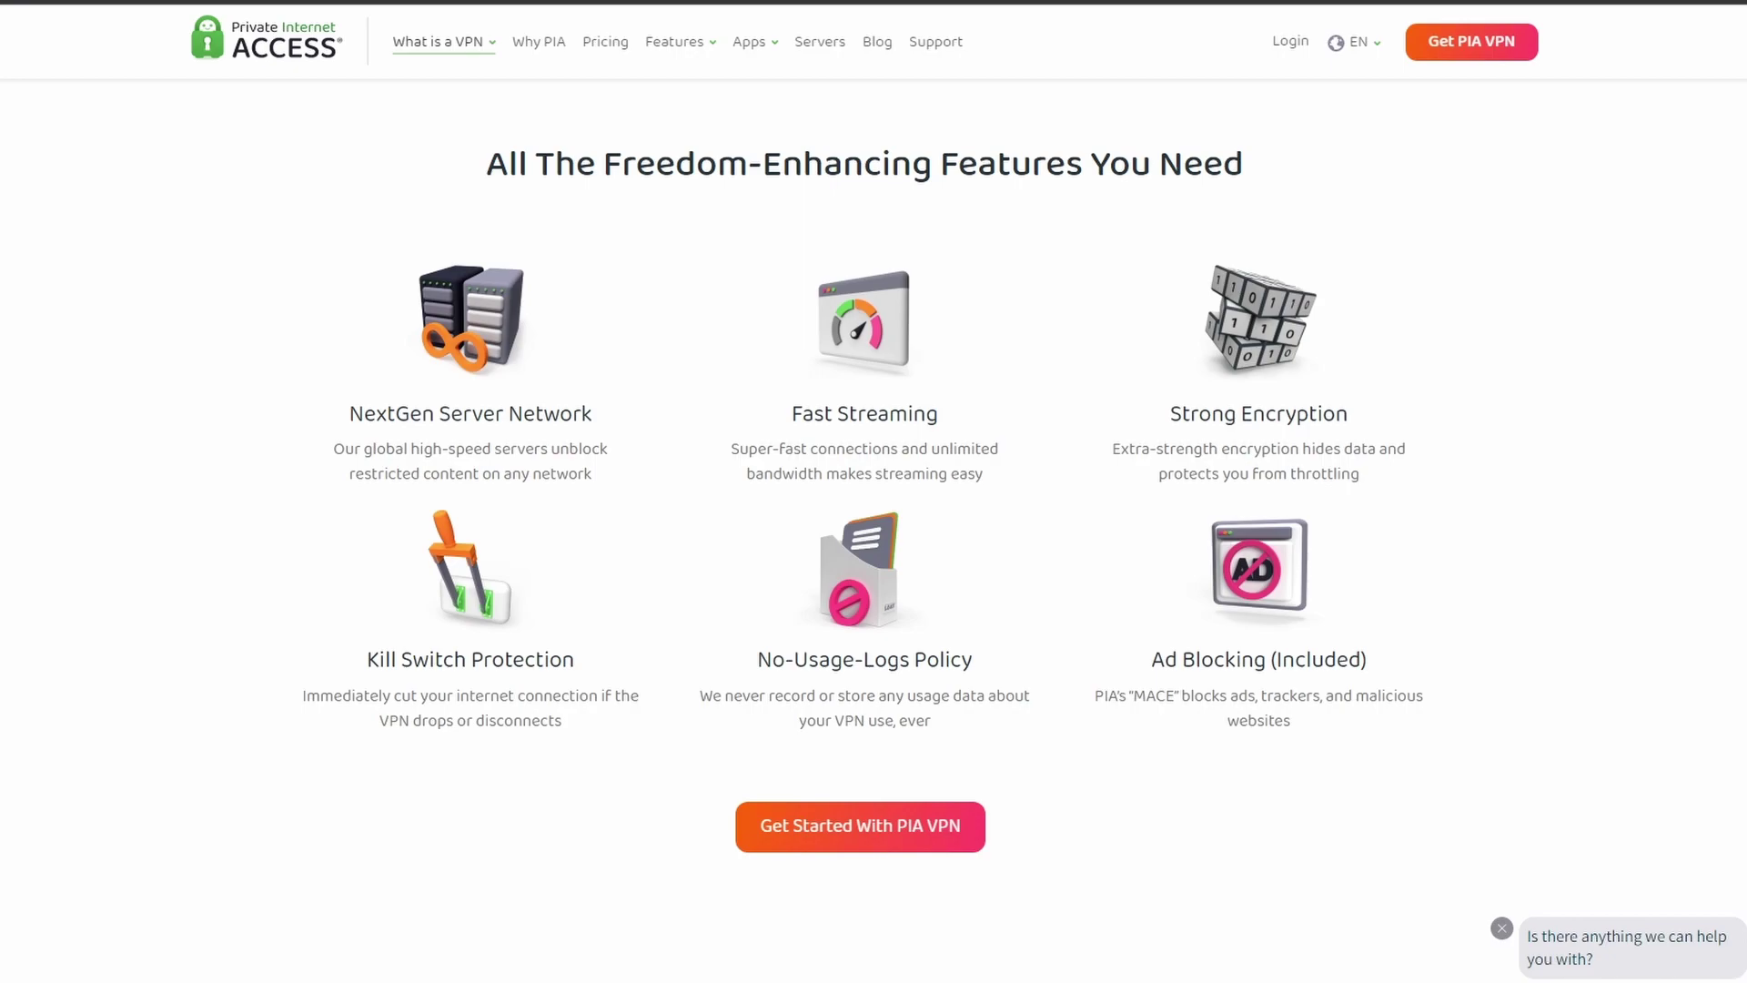
scroll(874, 546, down, 1)
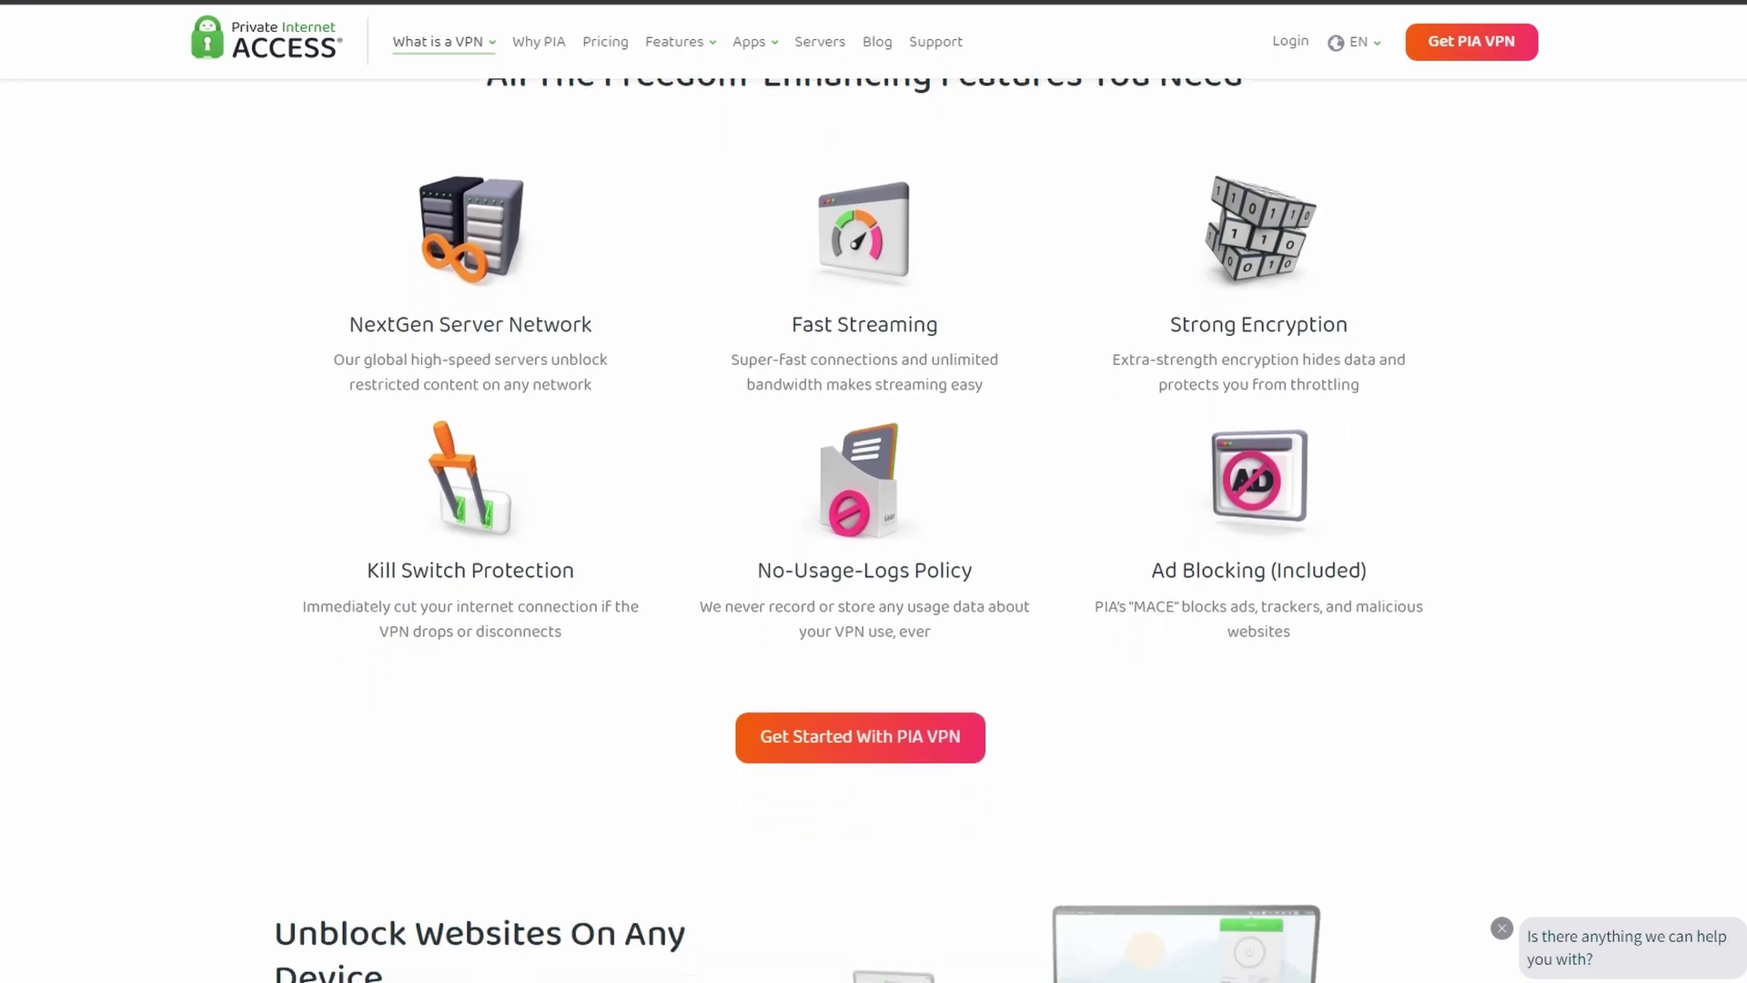
scroll(873, 547, down, 1)
scroll(874, 546, down, 1)
scroll(873, 546, down, 1)
scroll(874, 547, down, 1)
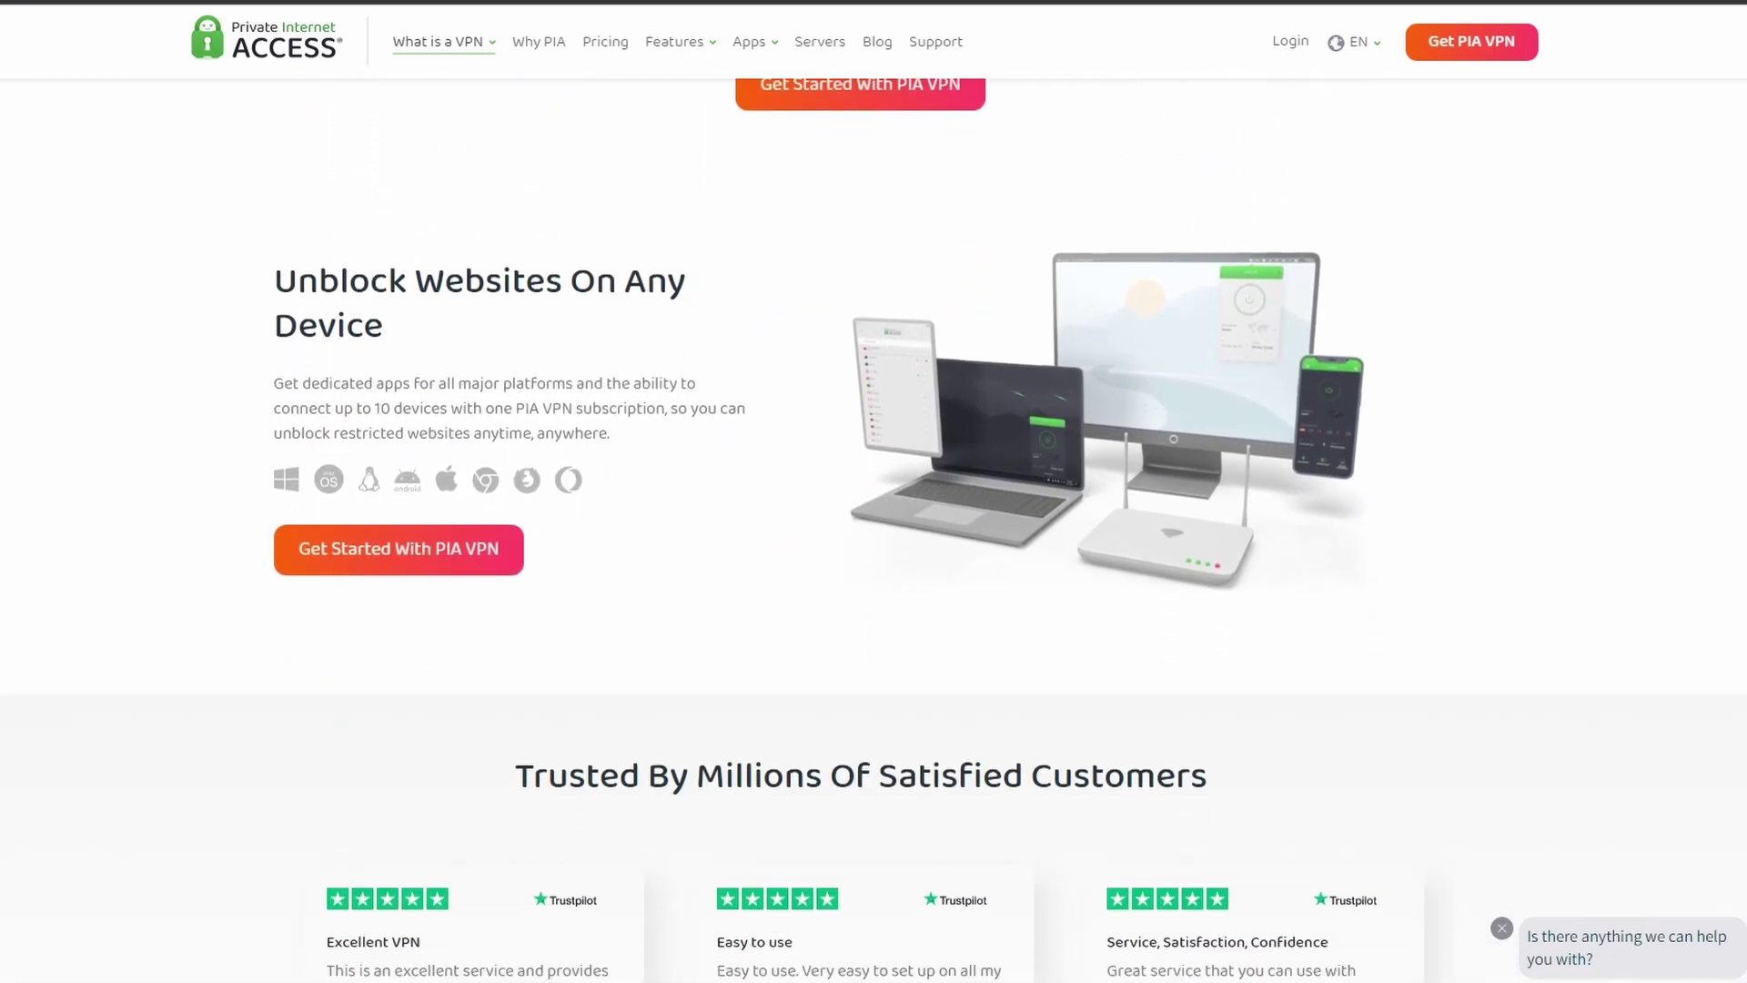
scroll(874, 546, down, 2)
scroll(874, 546, down, 1)
scroll(874, 546, down, 1)
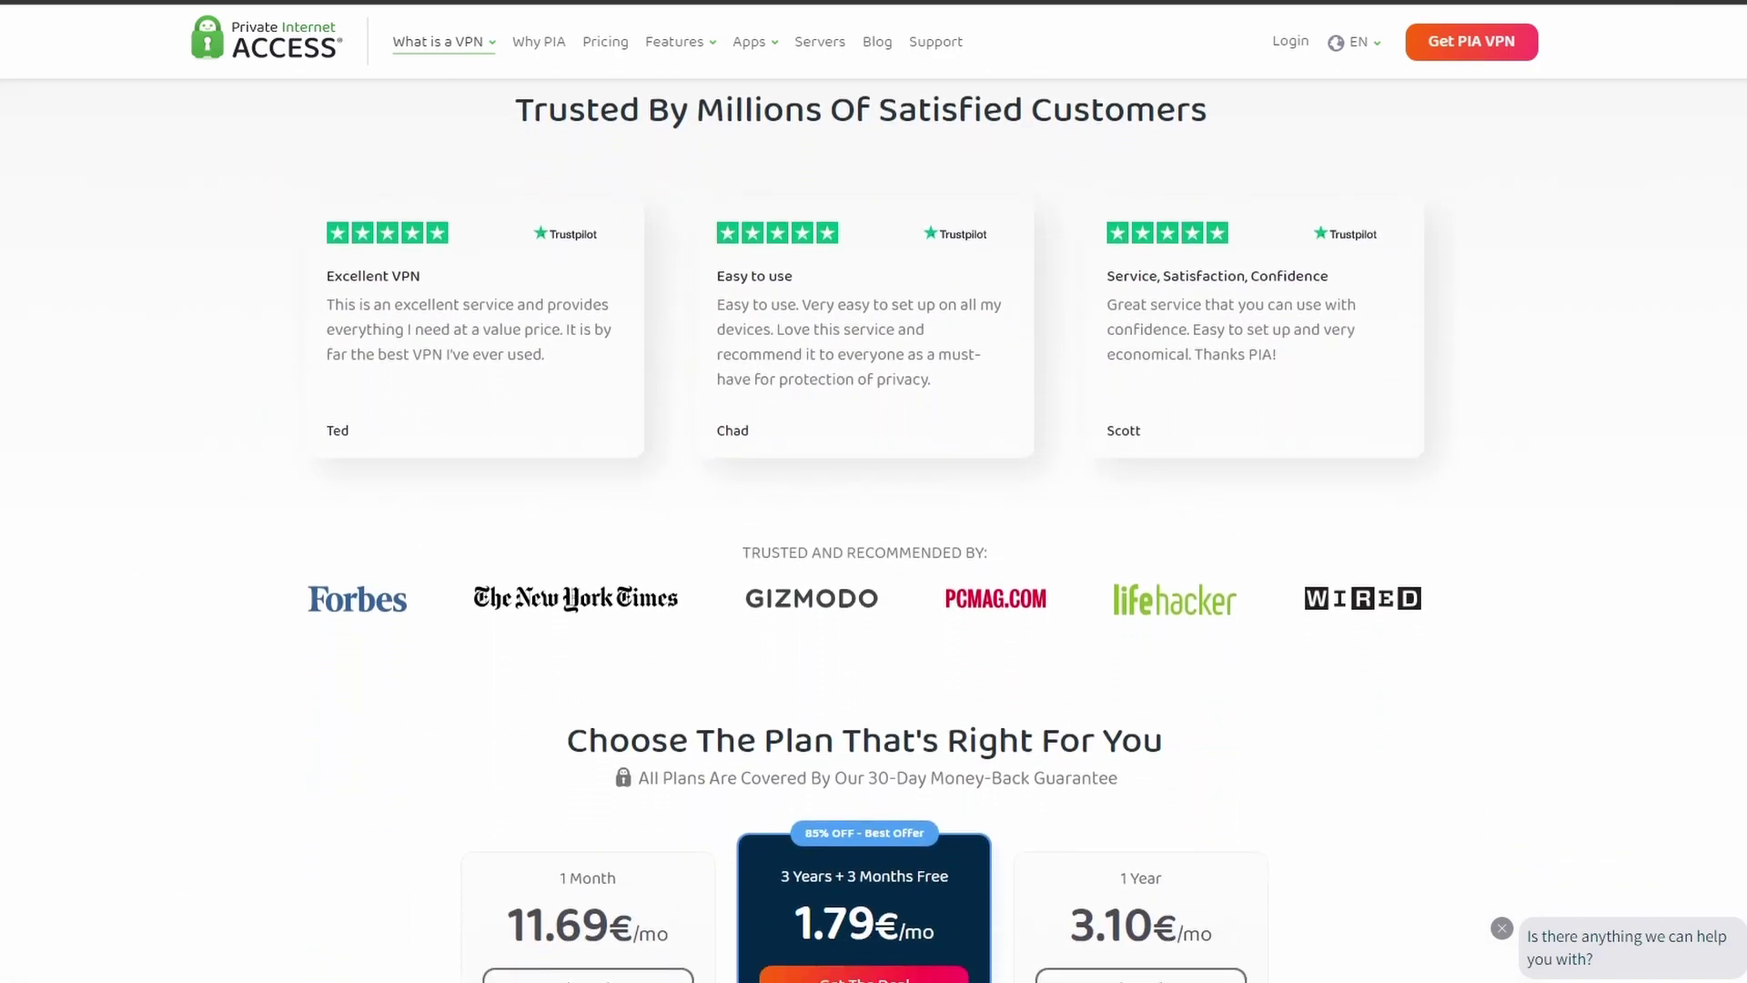
scroll(874, 546, down, 1)
scroll(874, 546, down, 1)
scroll(875, 547, down, 2)
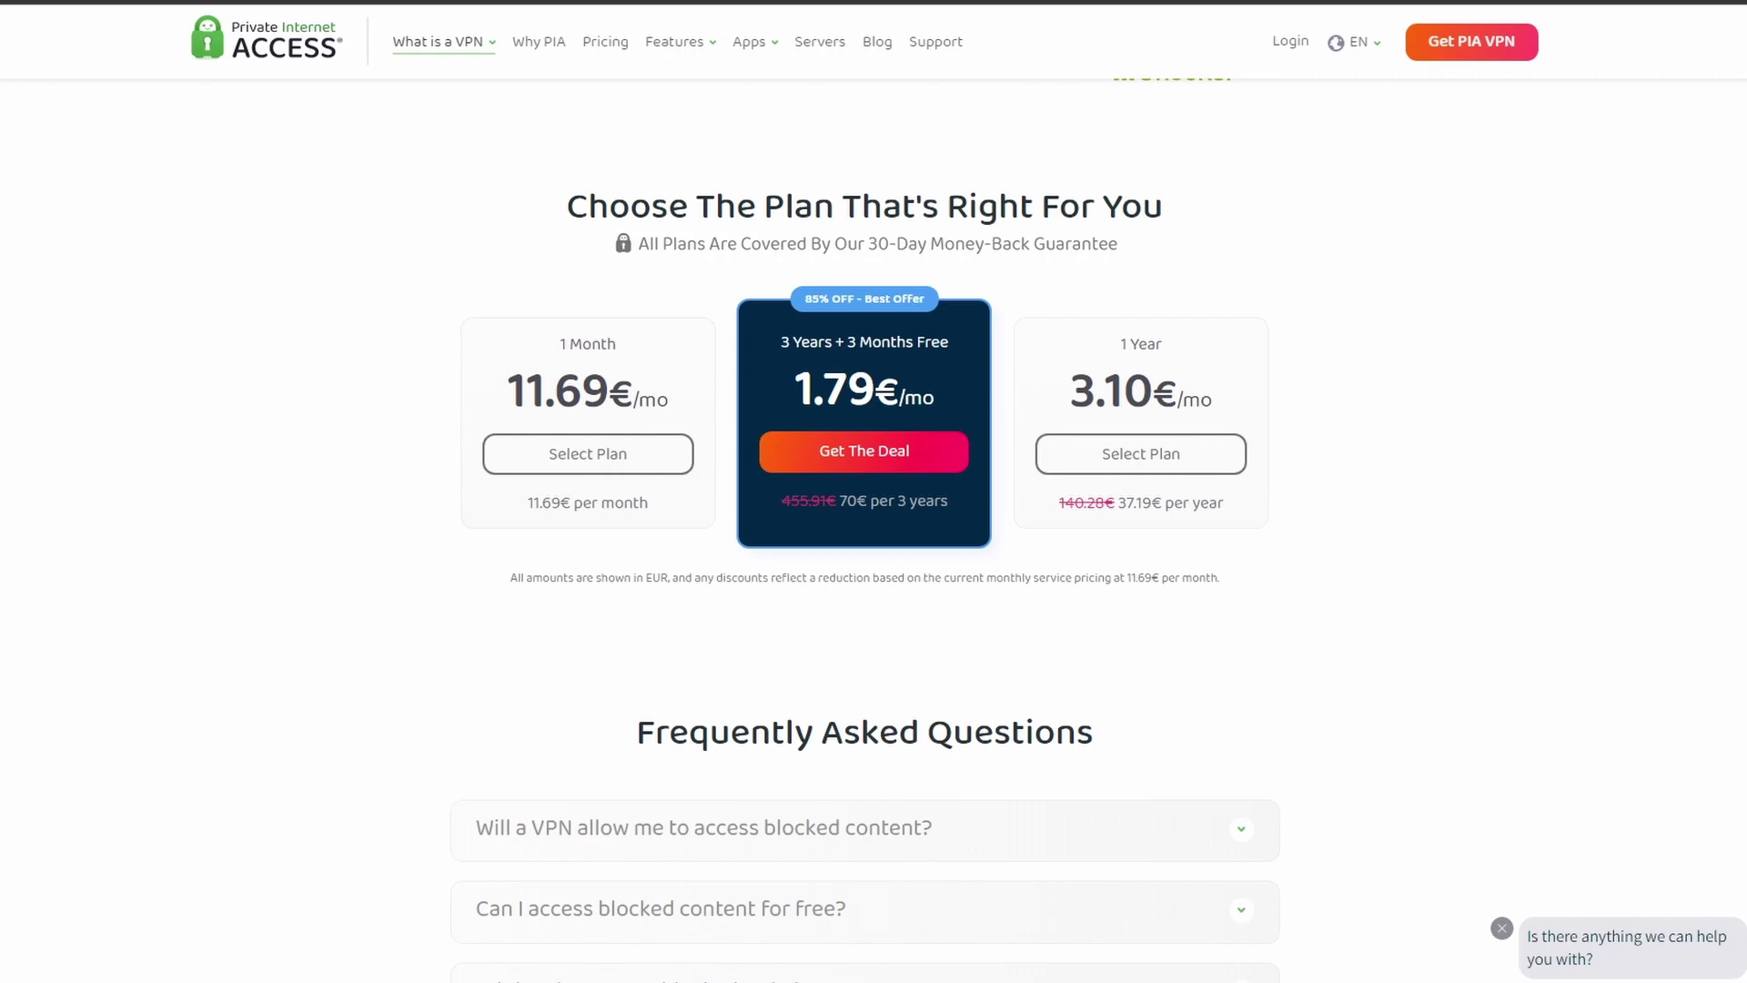
scroll(874, 546, down, 1)
scroll(875, 547, down, 2)
scroll(874, 546, down, 1)
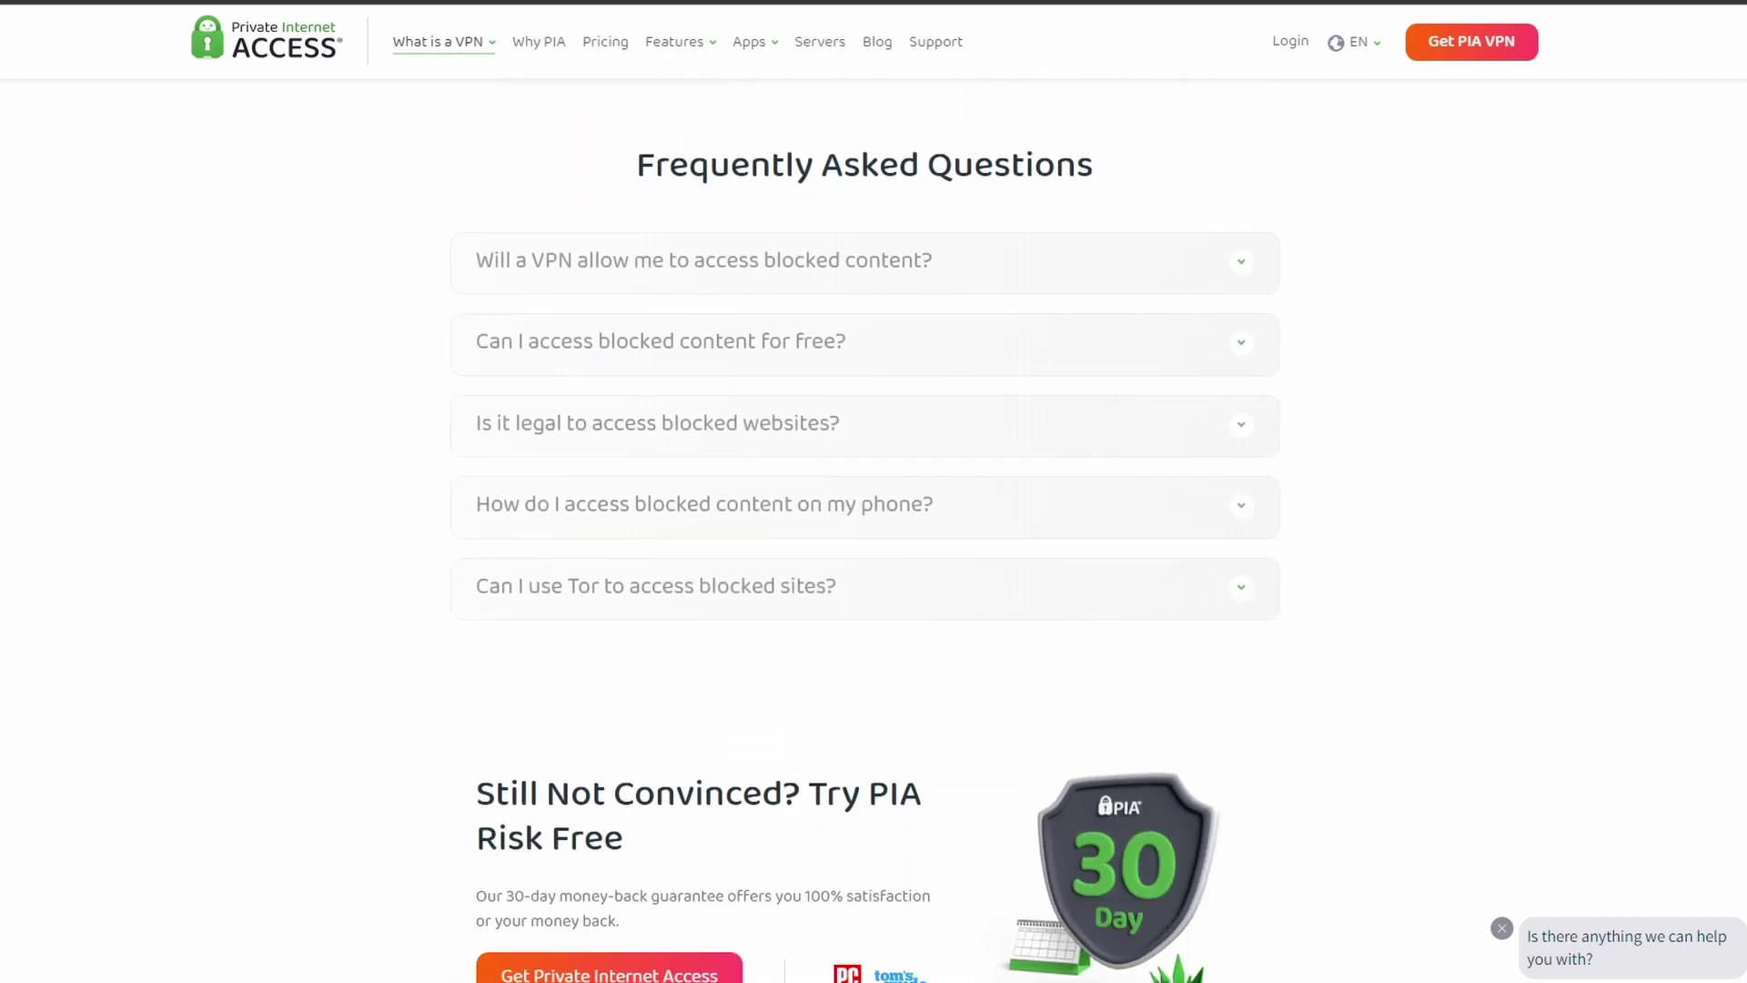
scroll(873, 547, down, 2)
scroll(875, 546, down, 1)
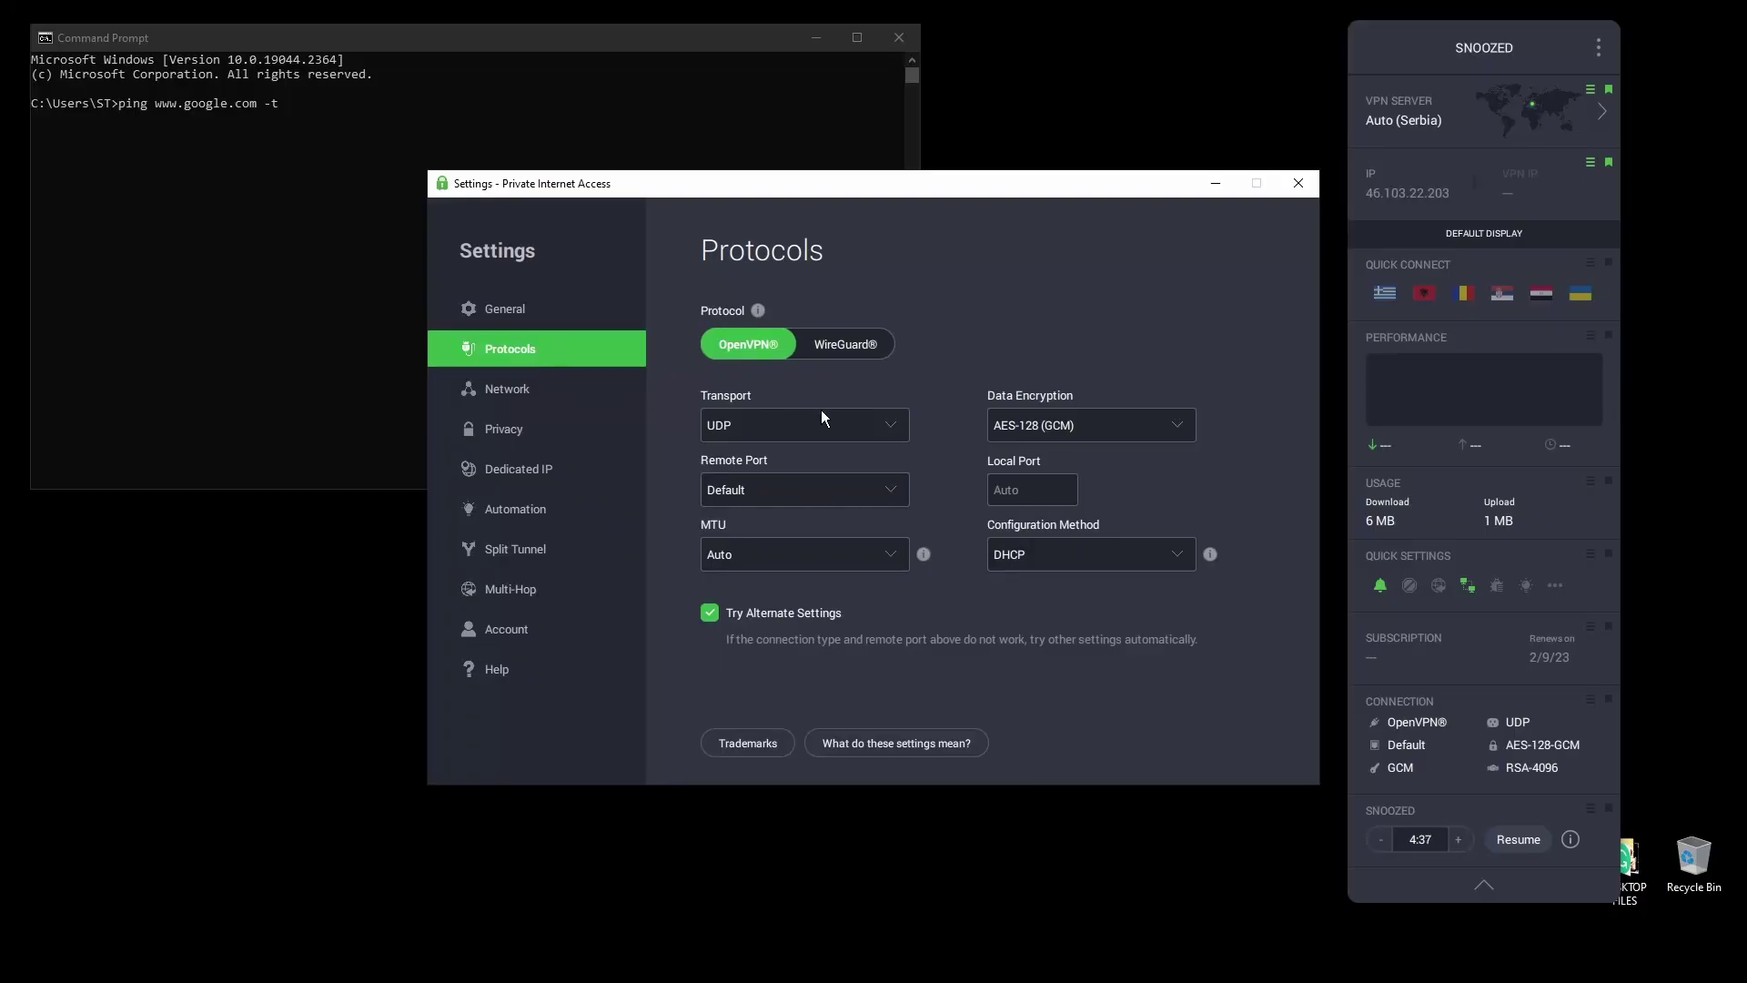
Step: Check PIA's Transport dropdown, keeping UDP, and open the Configuration Method choices
click(837, 434)
click(1067, 428)
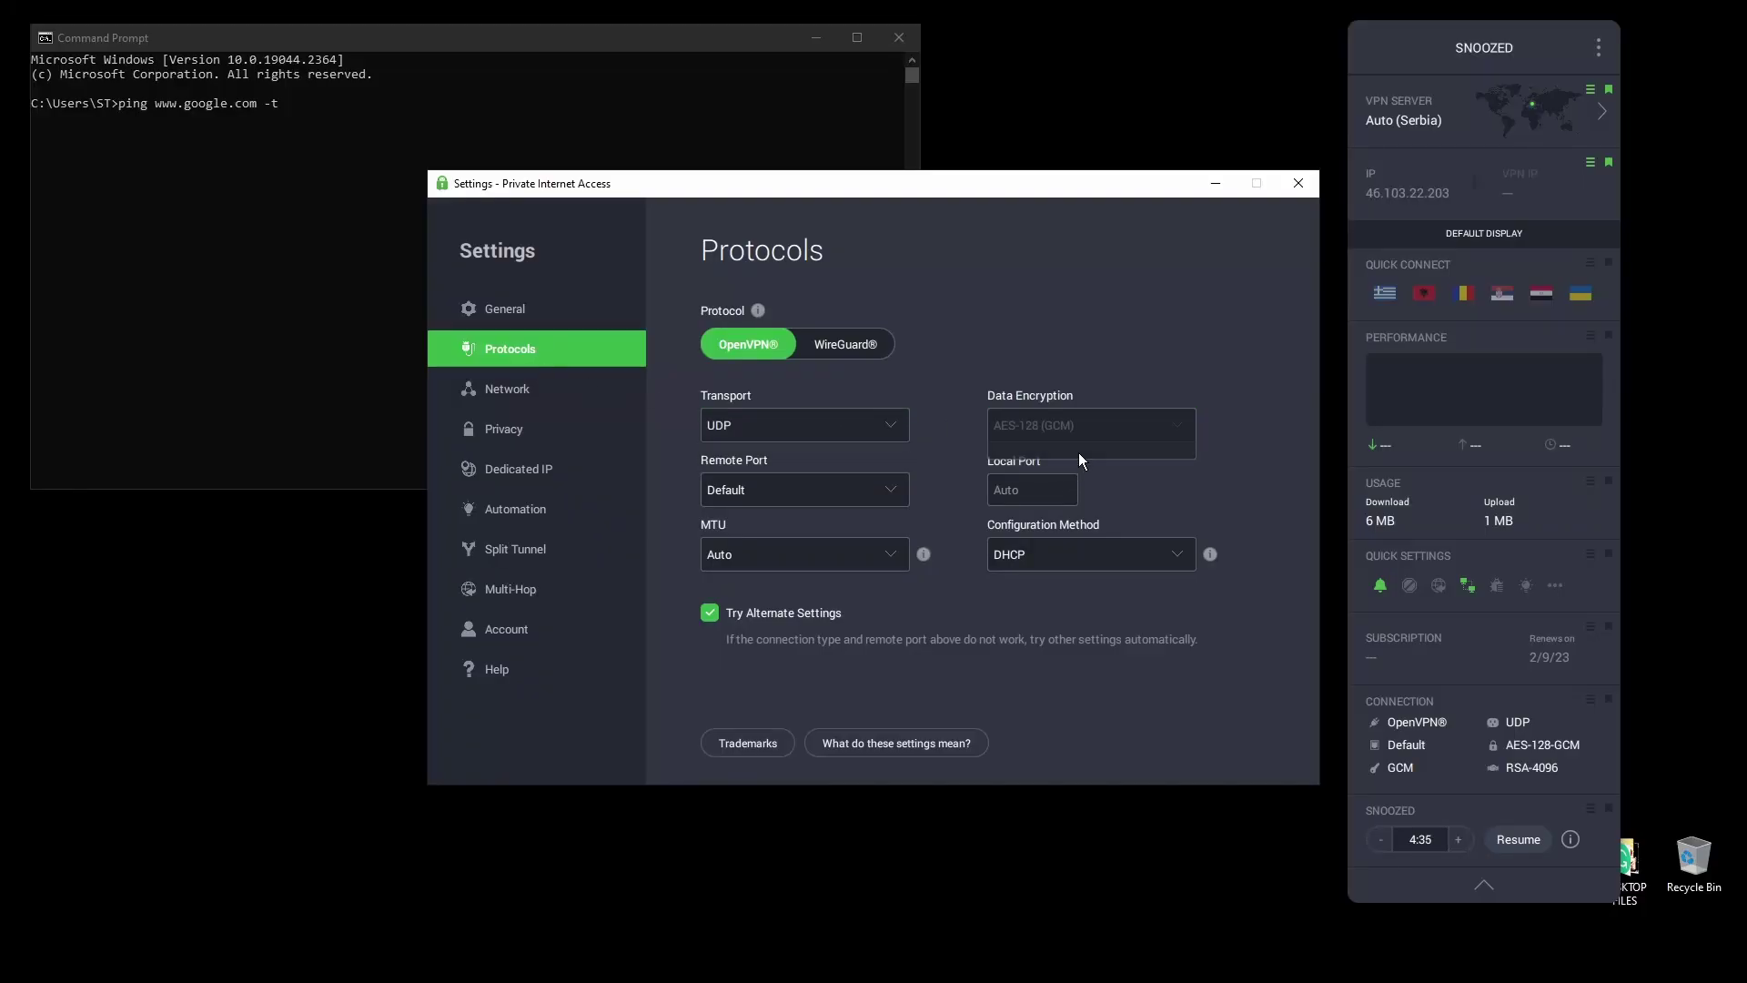
click(1143, 553)
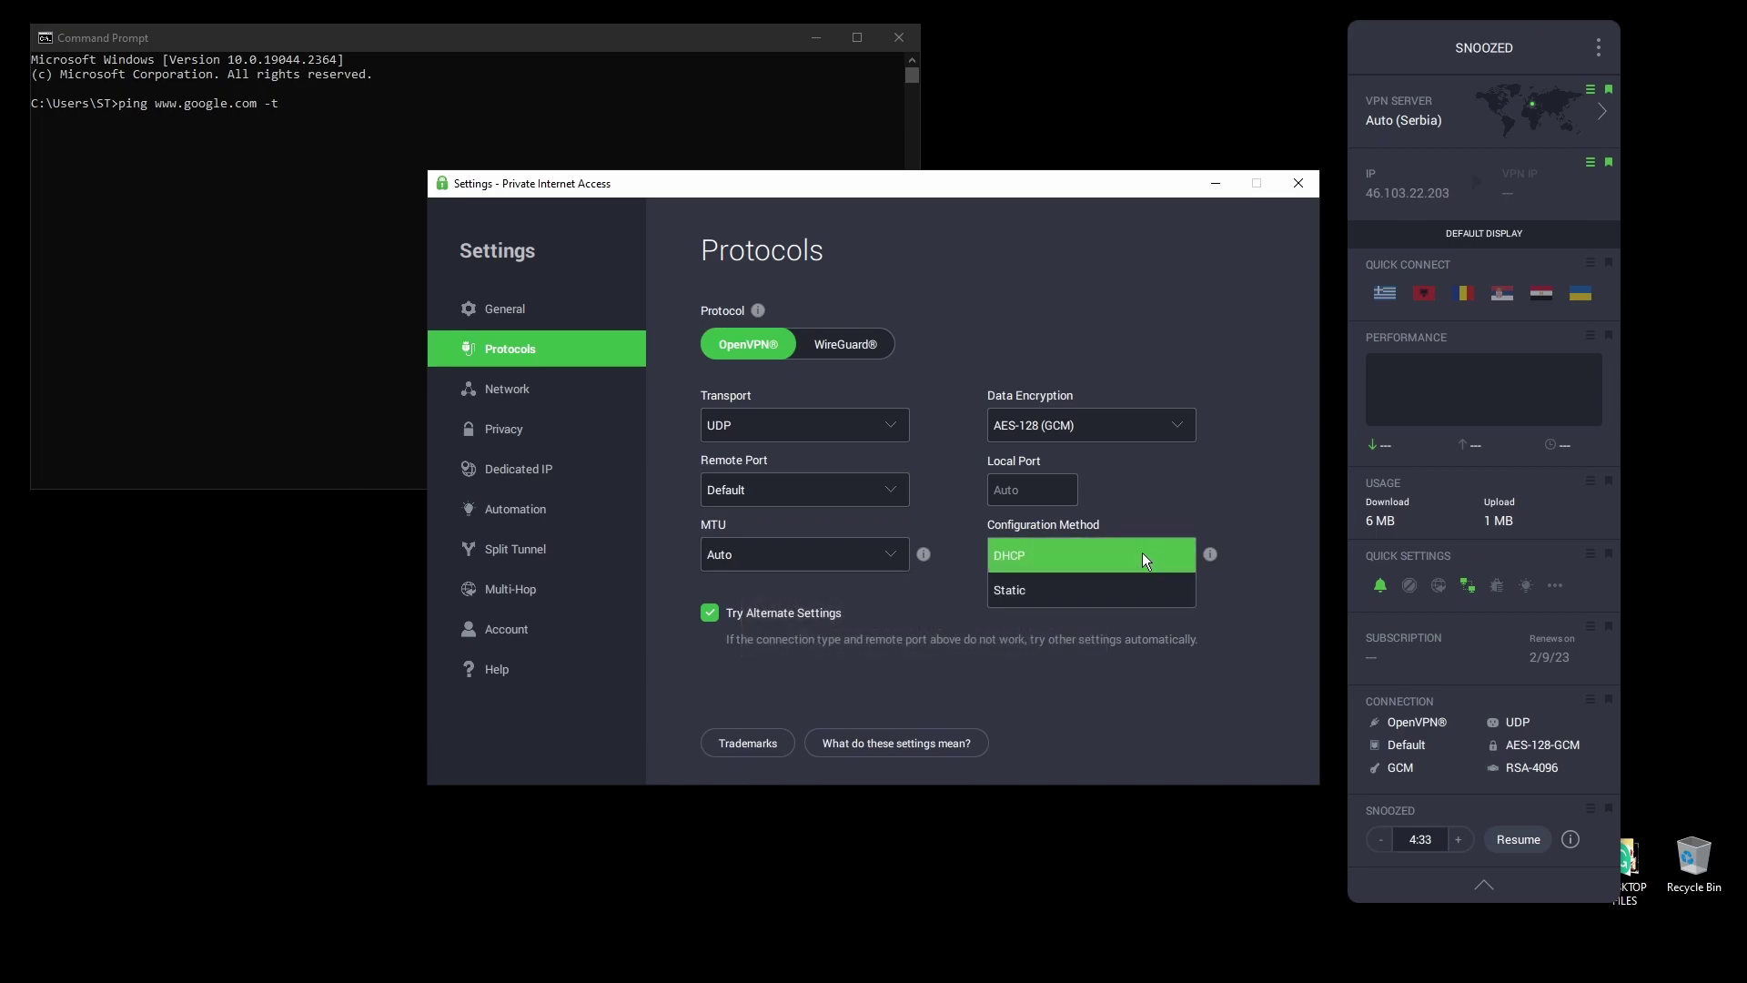
Step: Browse the Network, Privacy, Dedicated IP and Split Tunnel pages, then close Settings
click(547, 383)
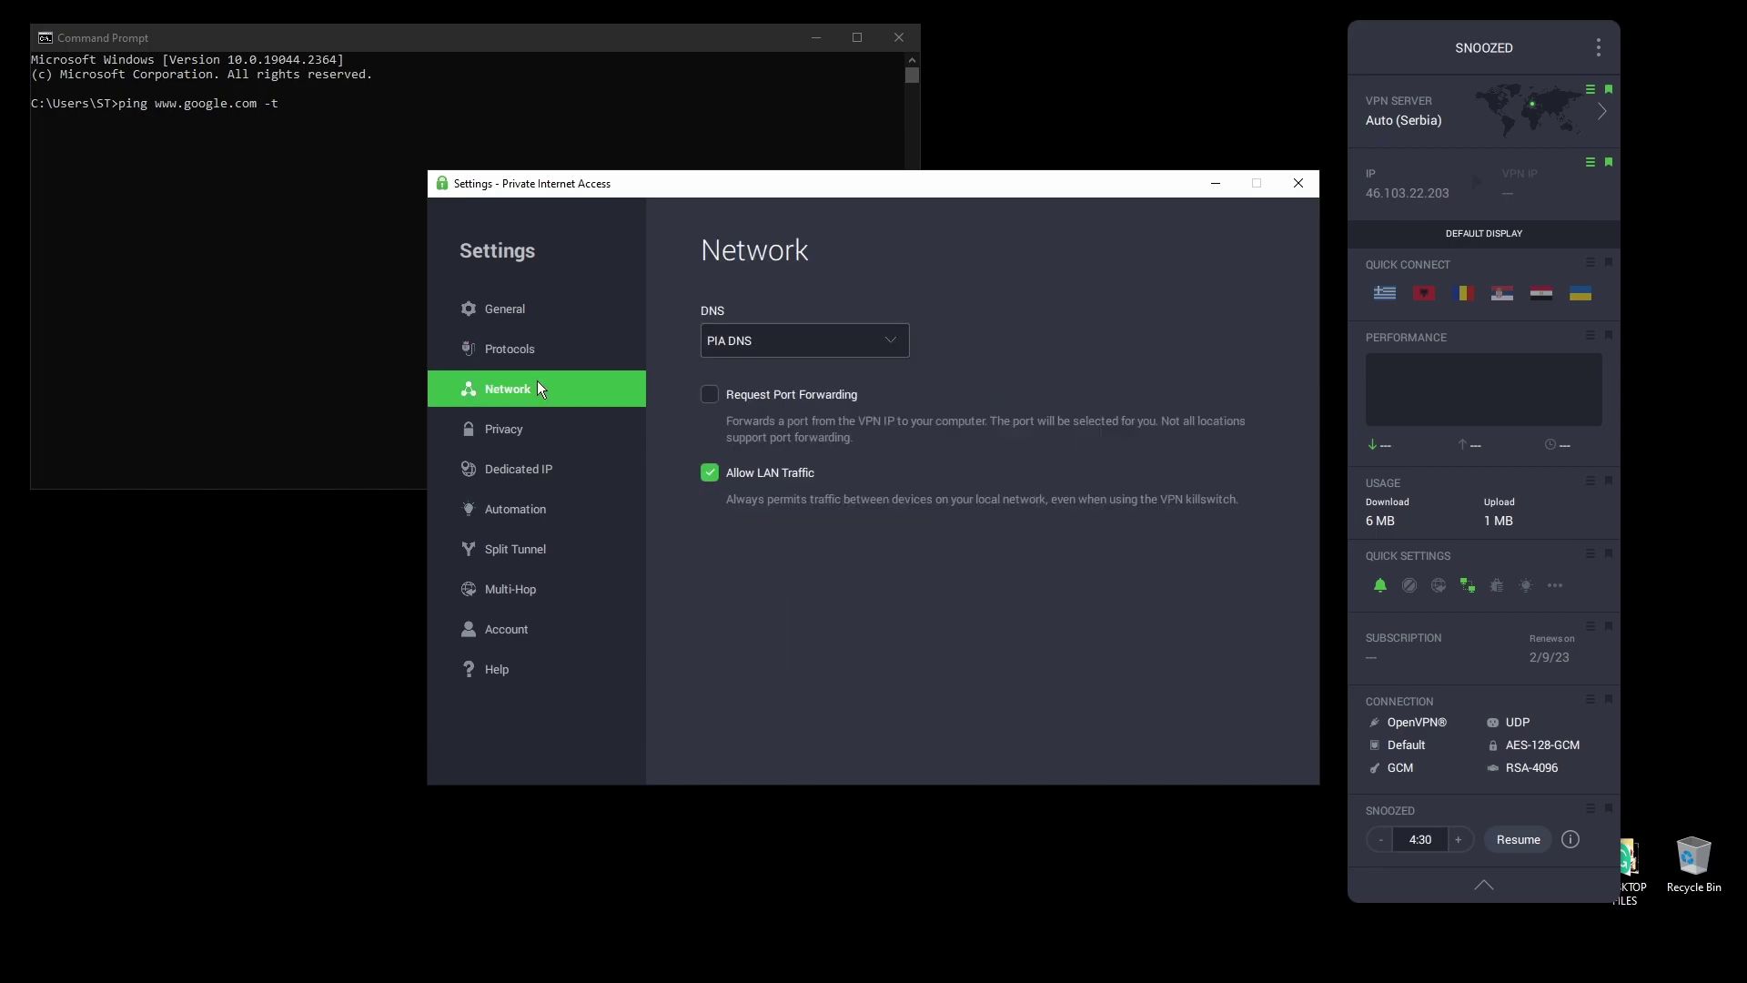
click(527, 437)
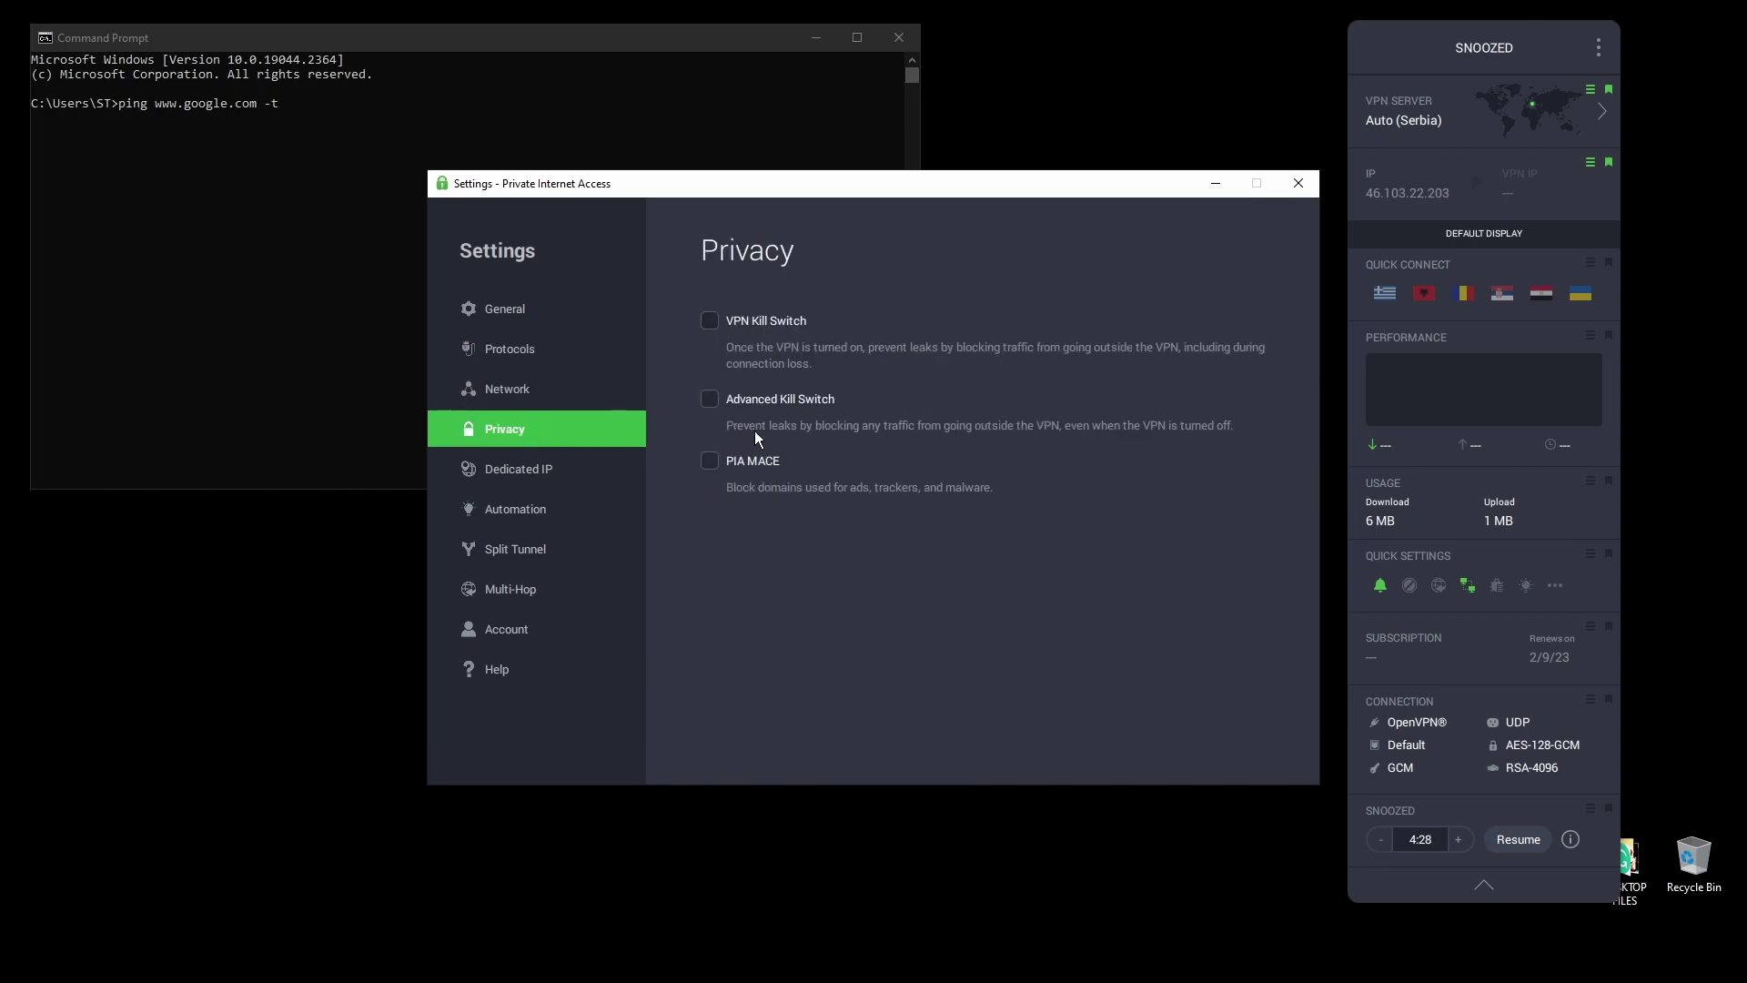
click(568, 475)
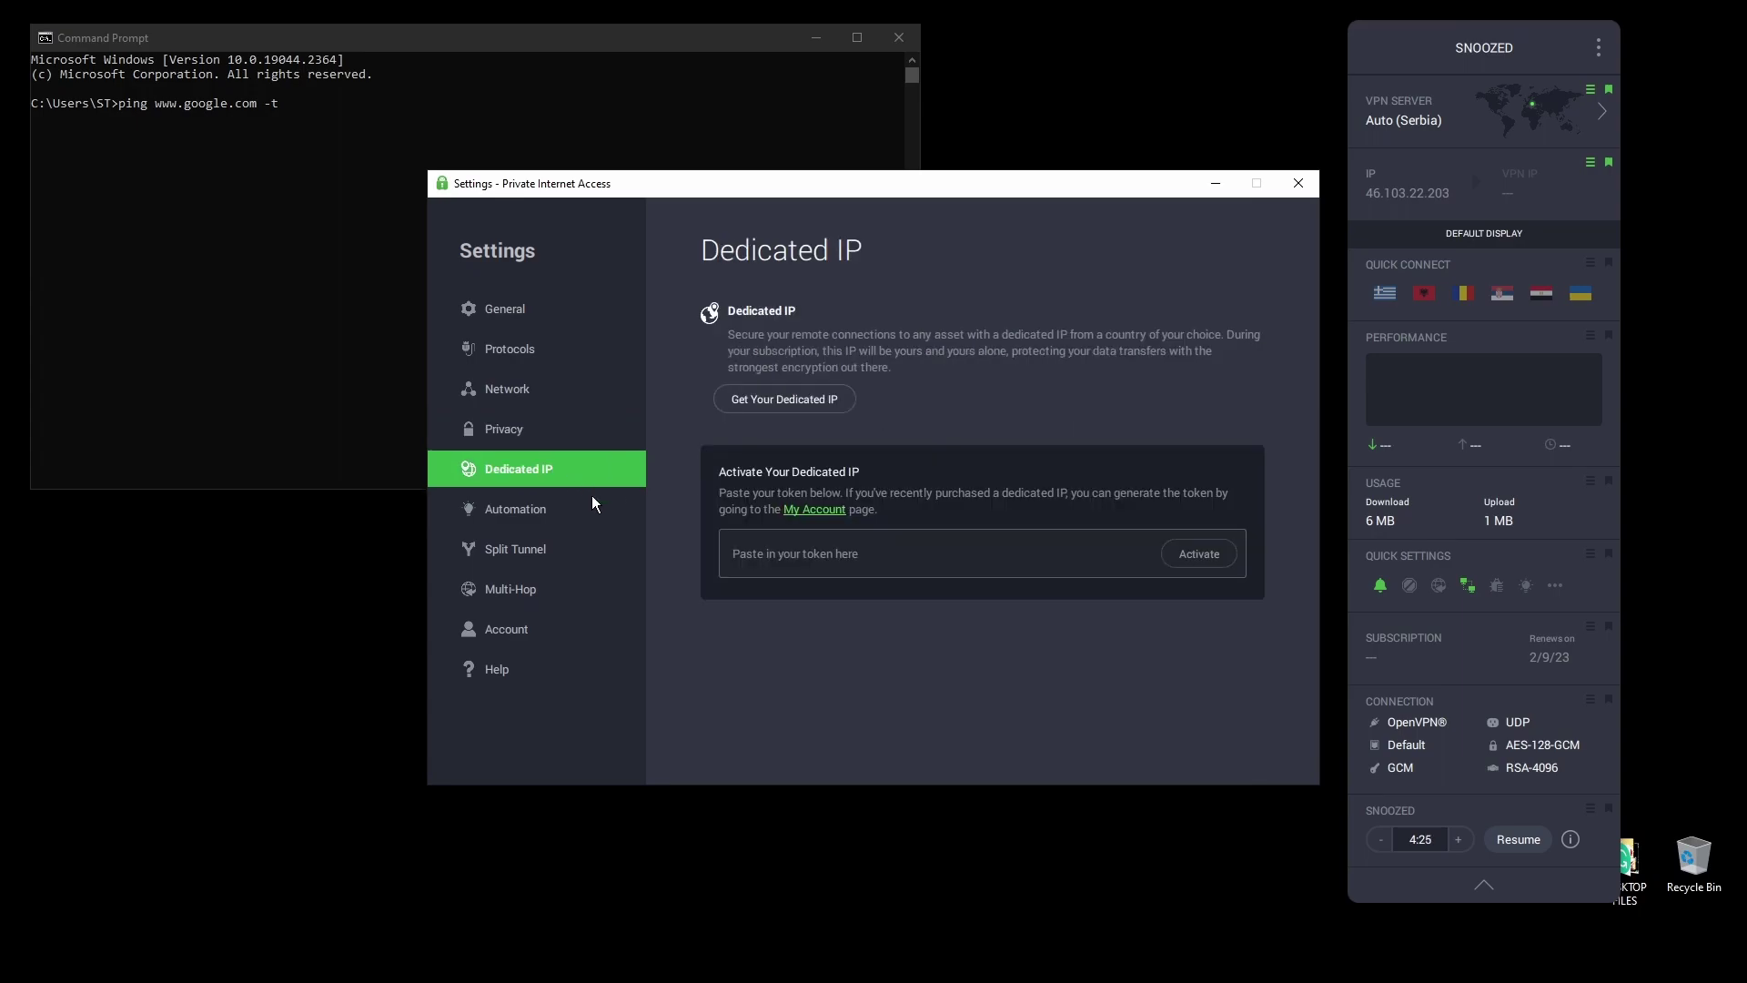
click(576, 553)
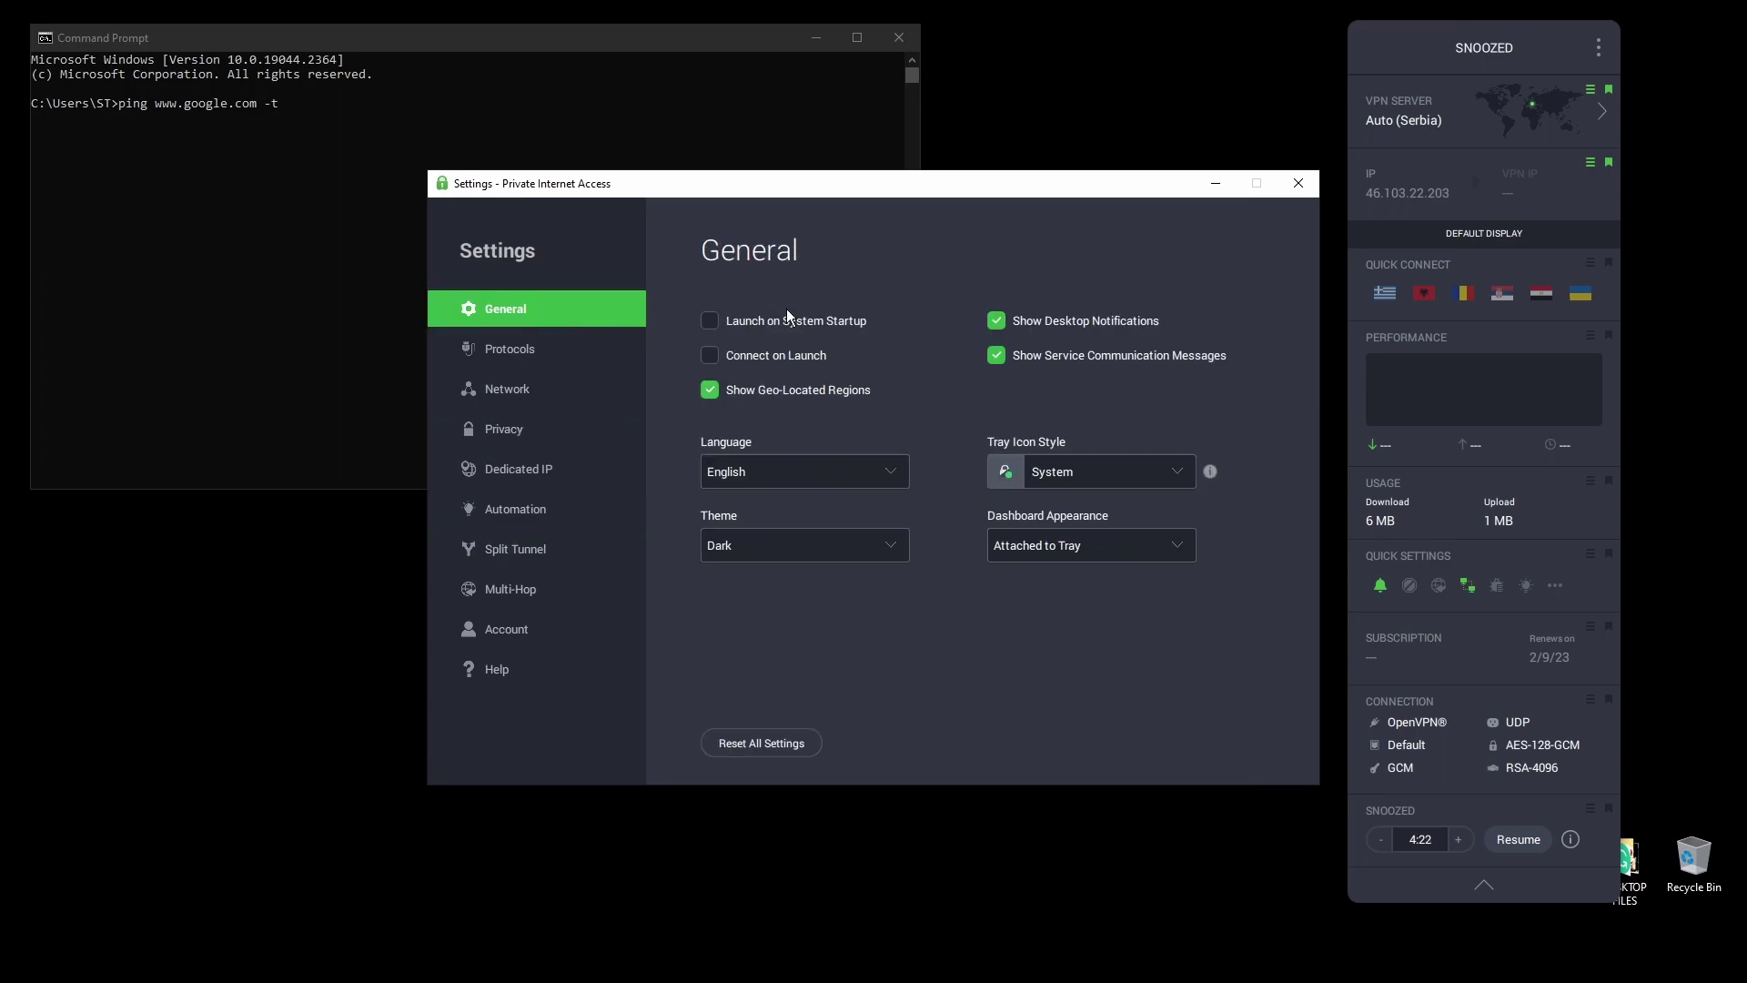
click(1298, 183)
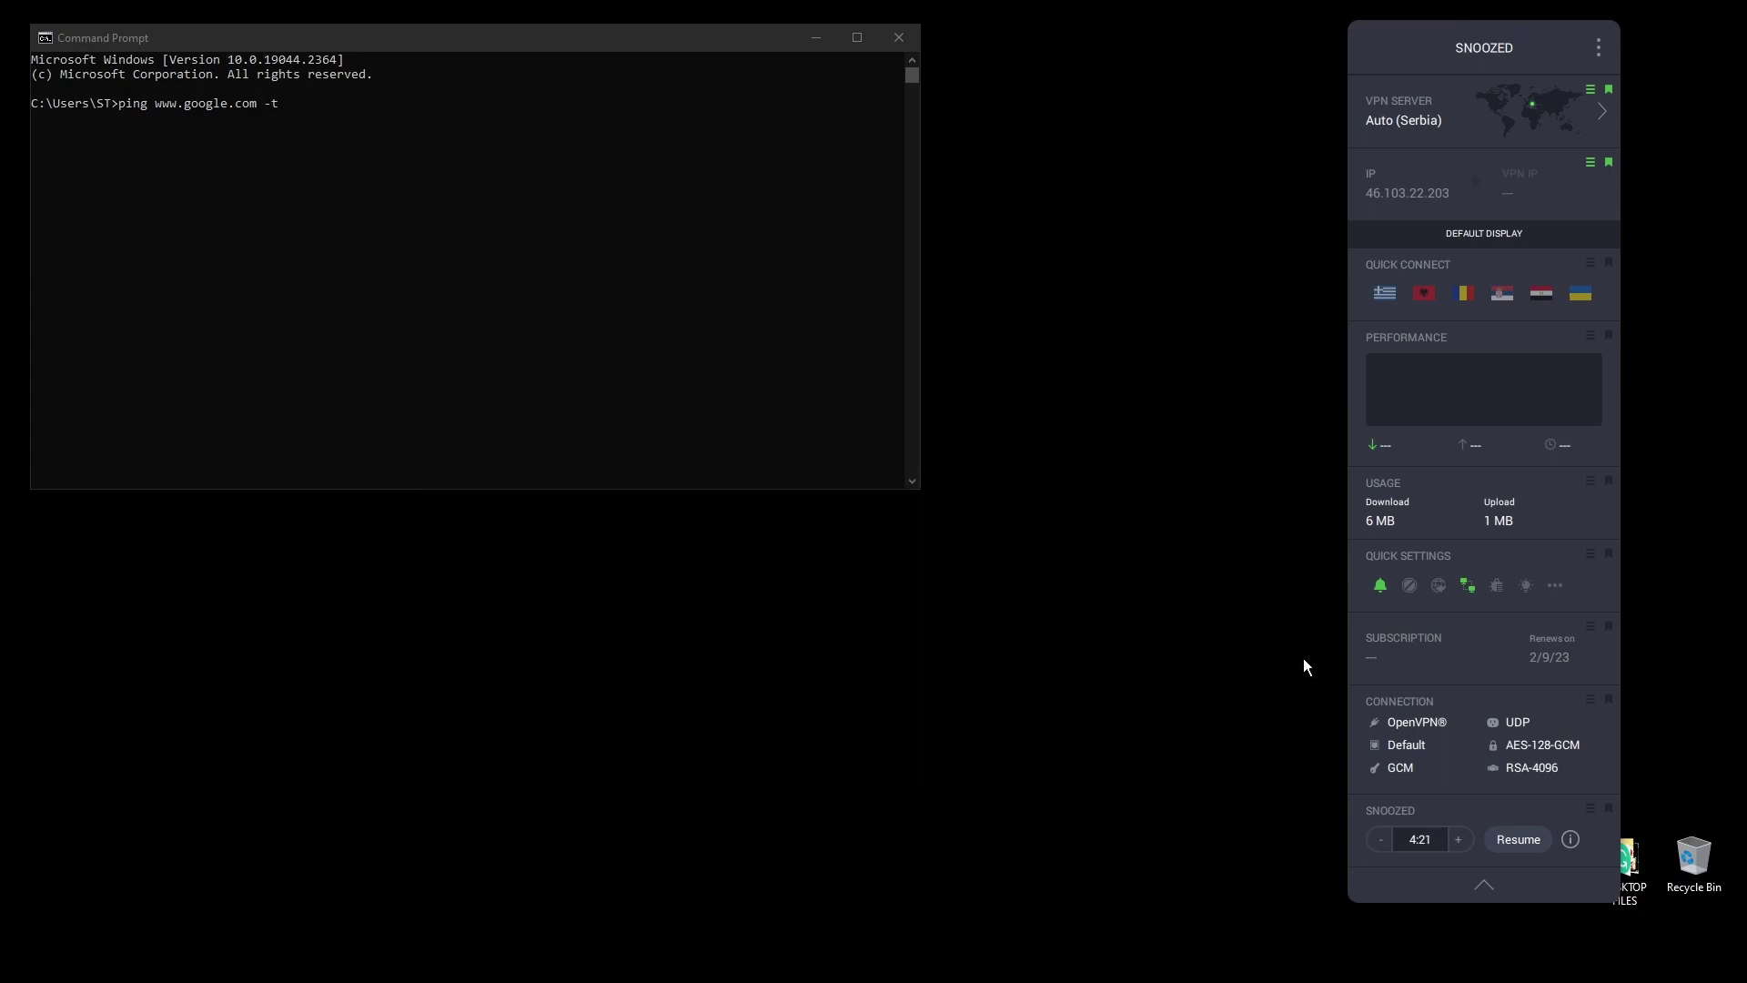
click(1518, 840)
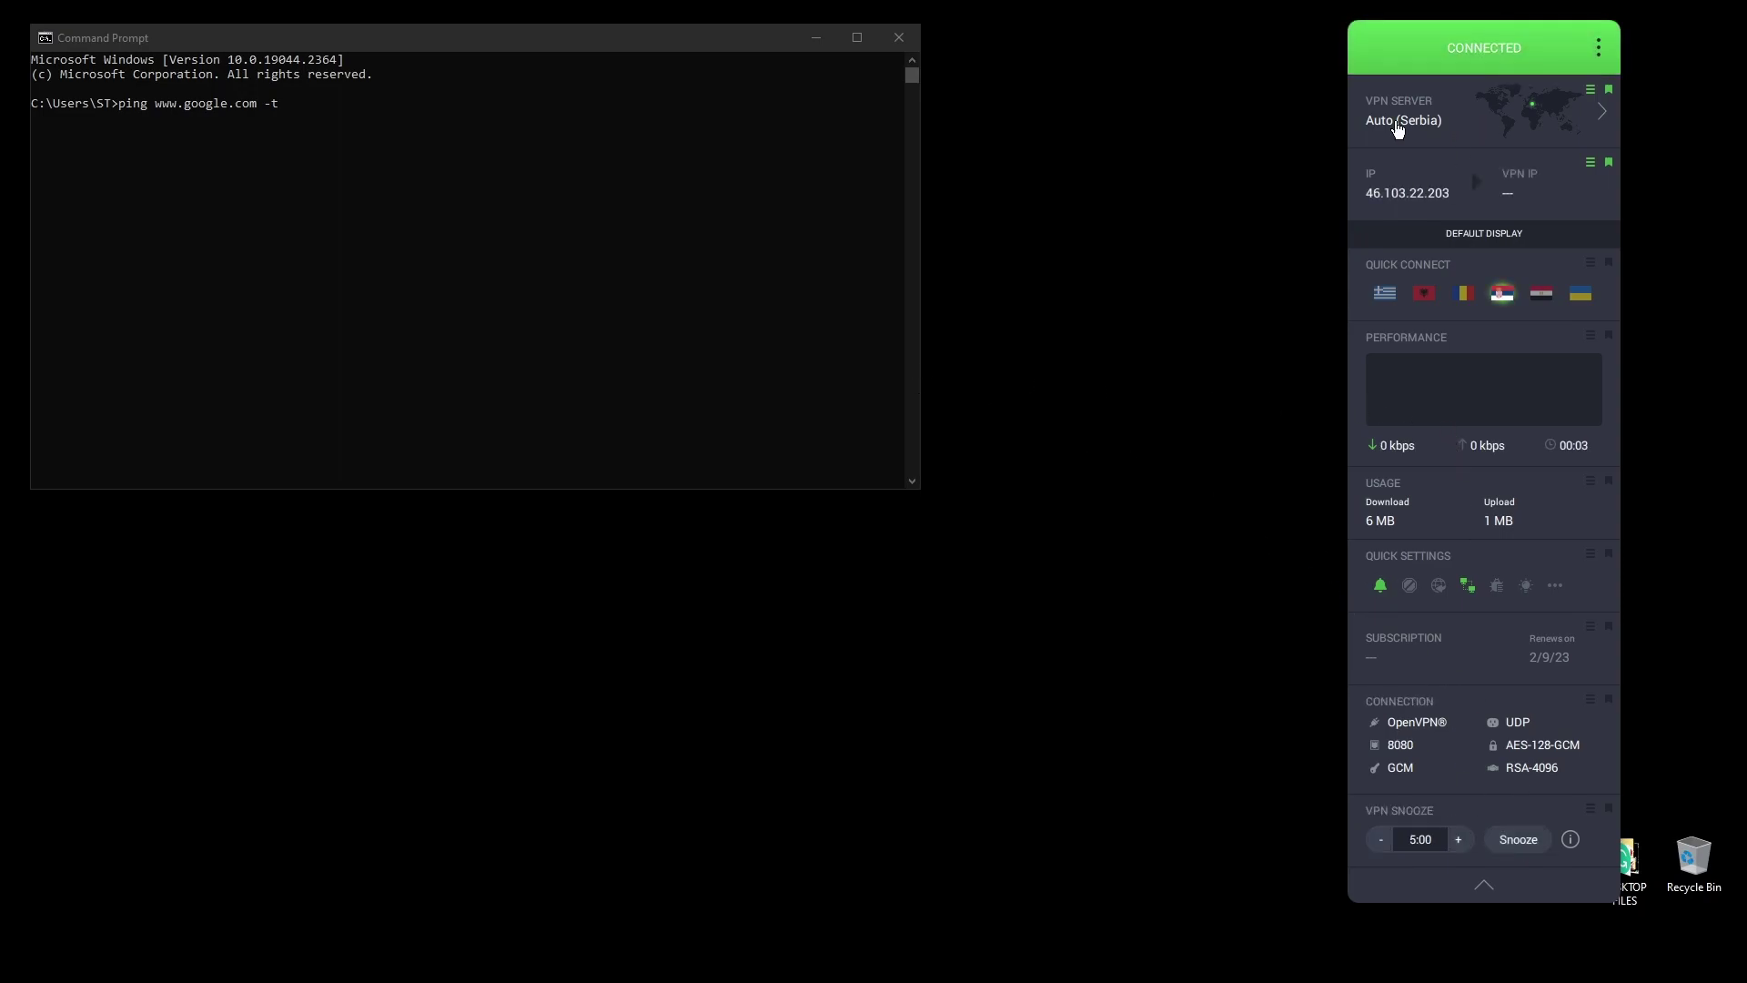
click(515, 223)
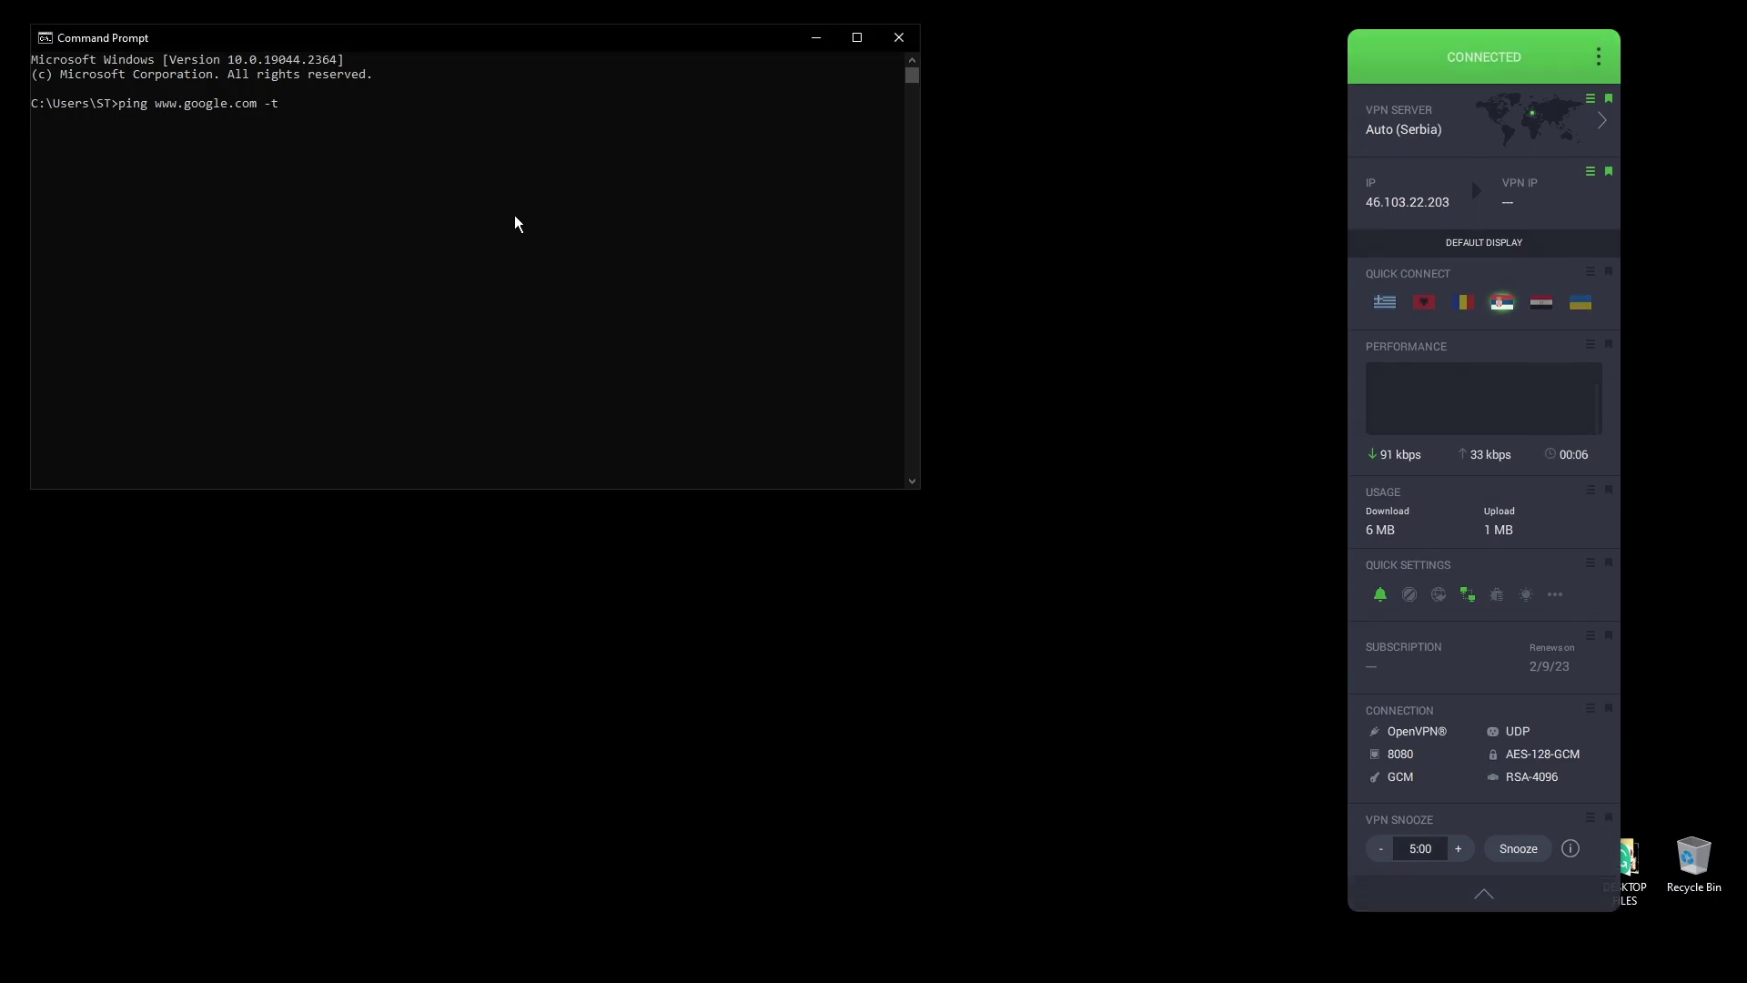
key(Return)
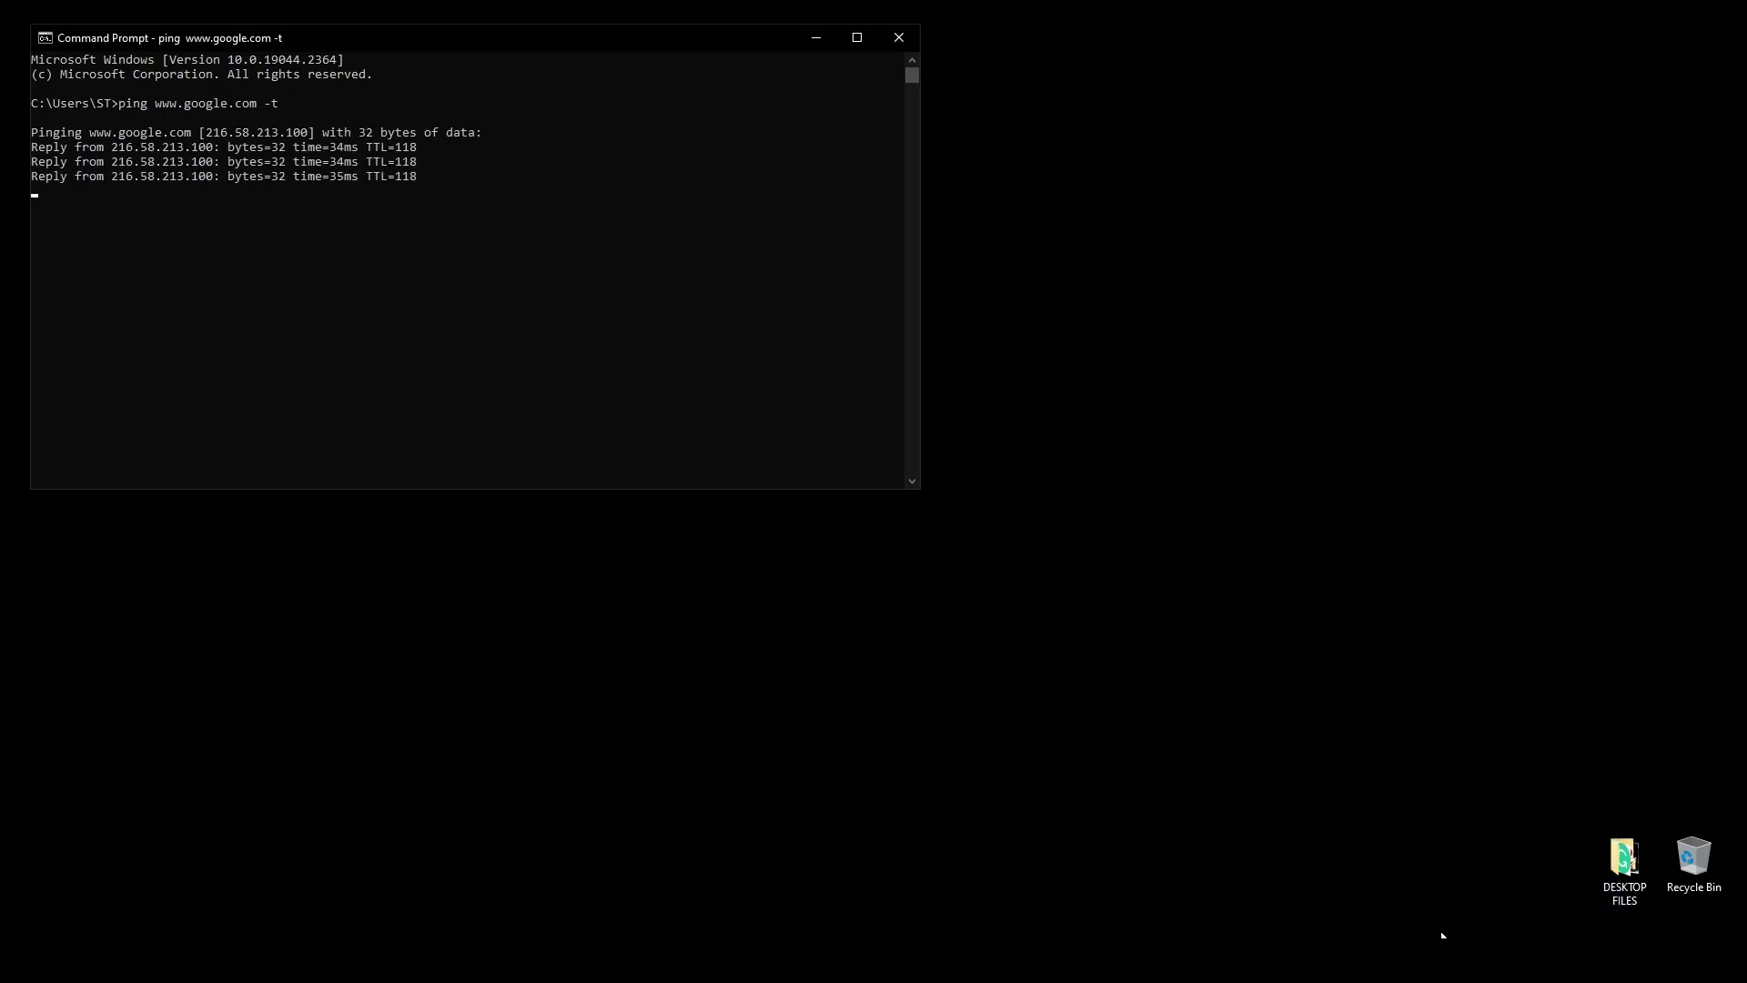
click(1466, 973)
click(1483, 928)
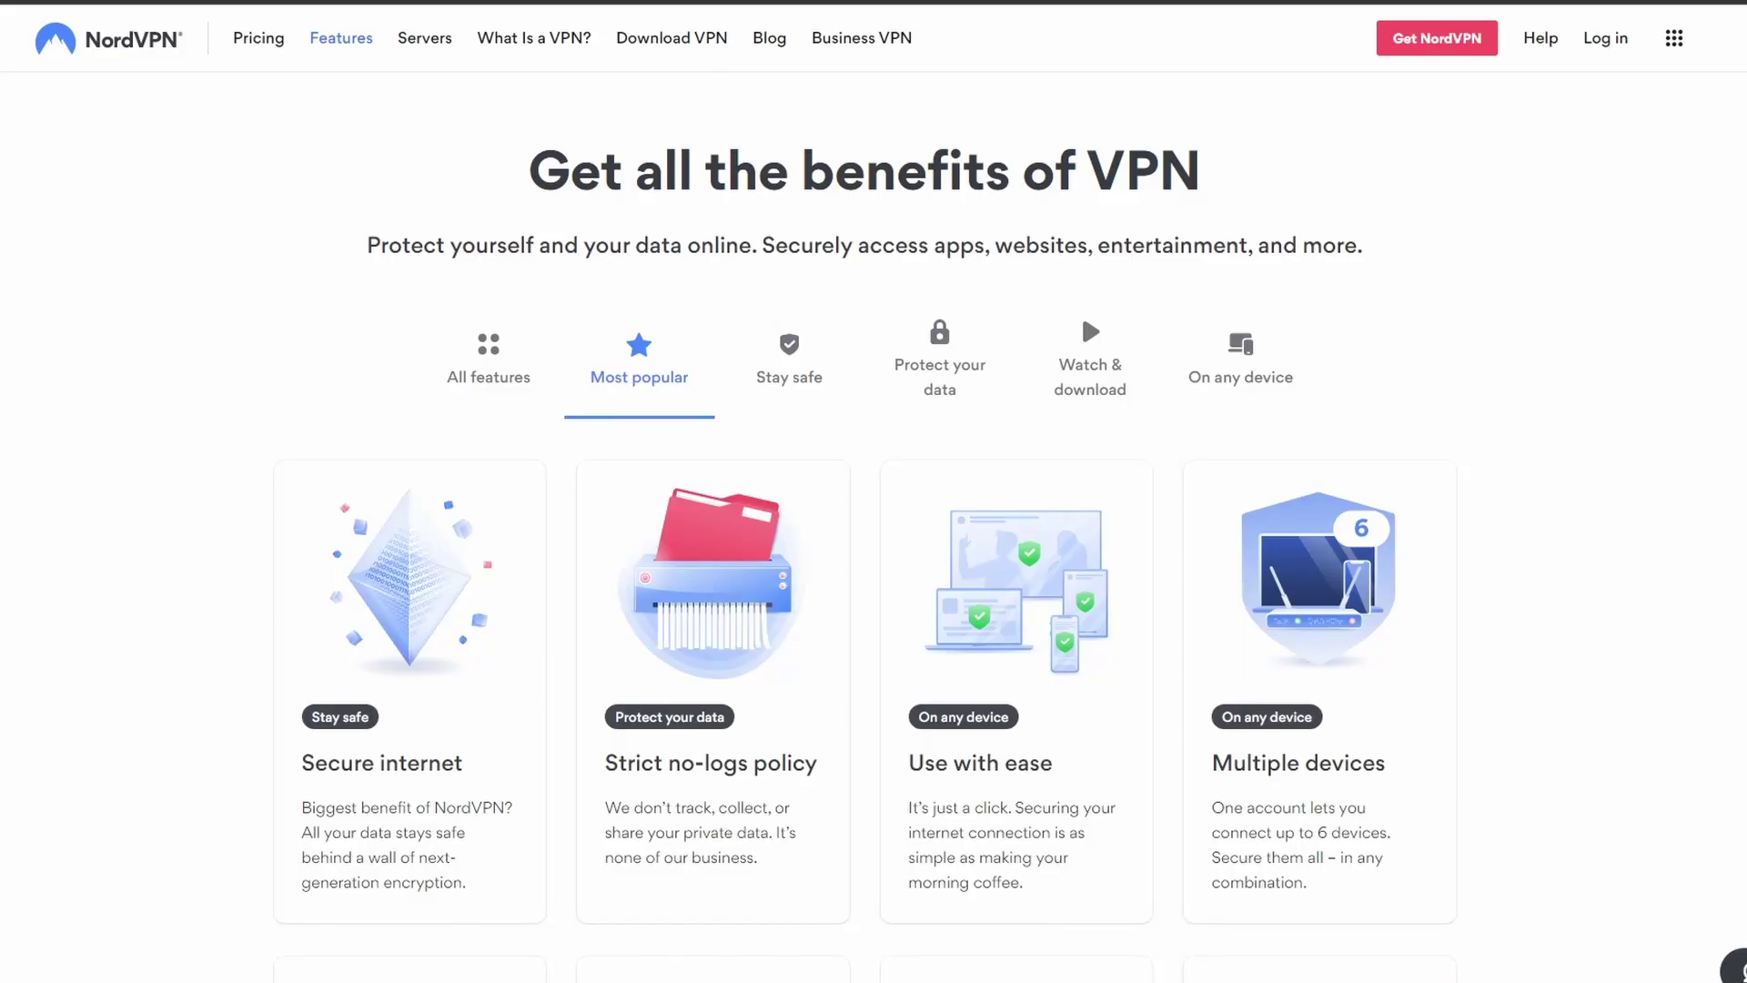
scroll(875, 547, down, 1)
scroll(875, 547, down, 1)
scroll(874, 546, down, 1)
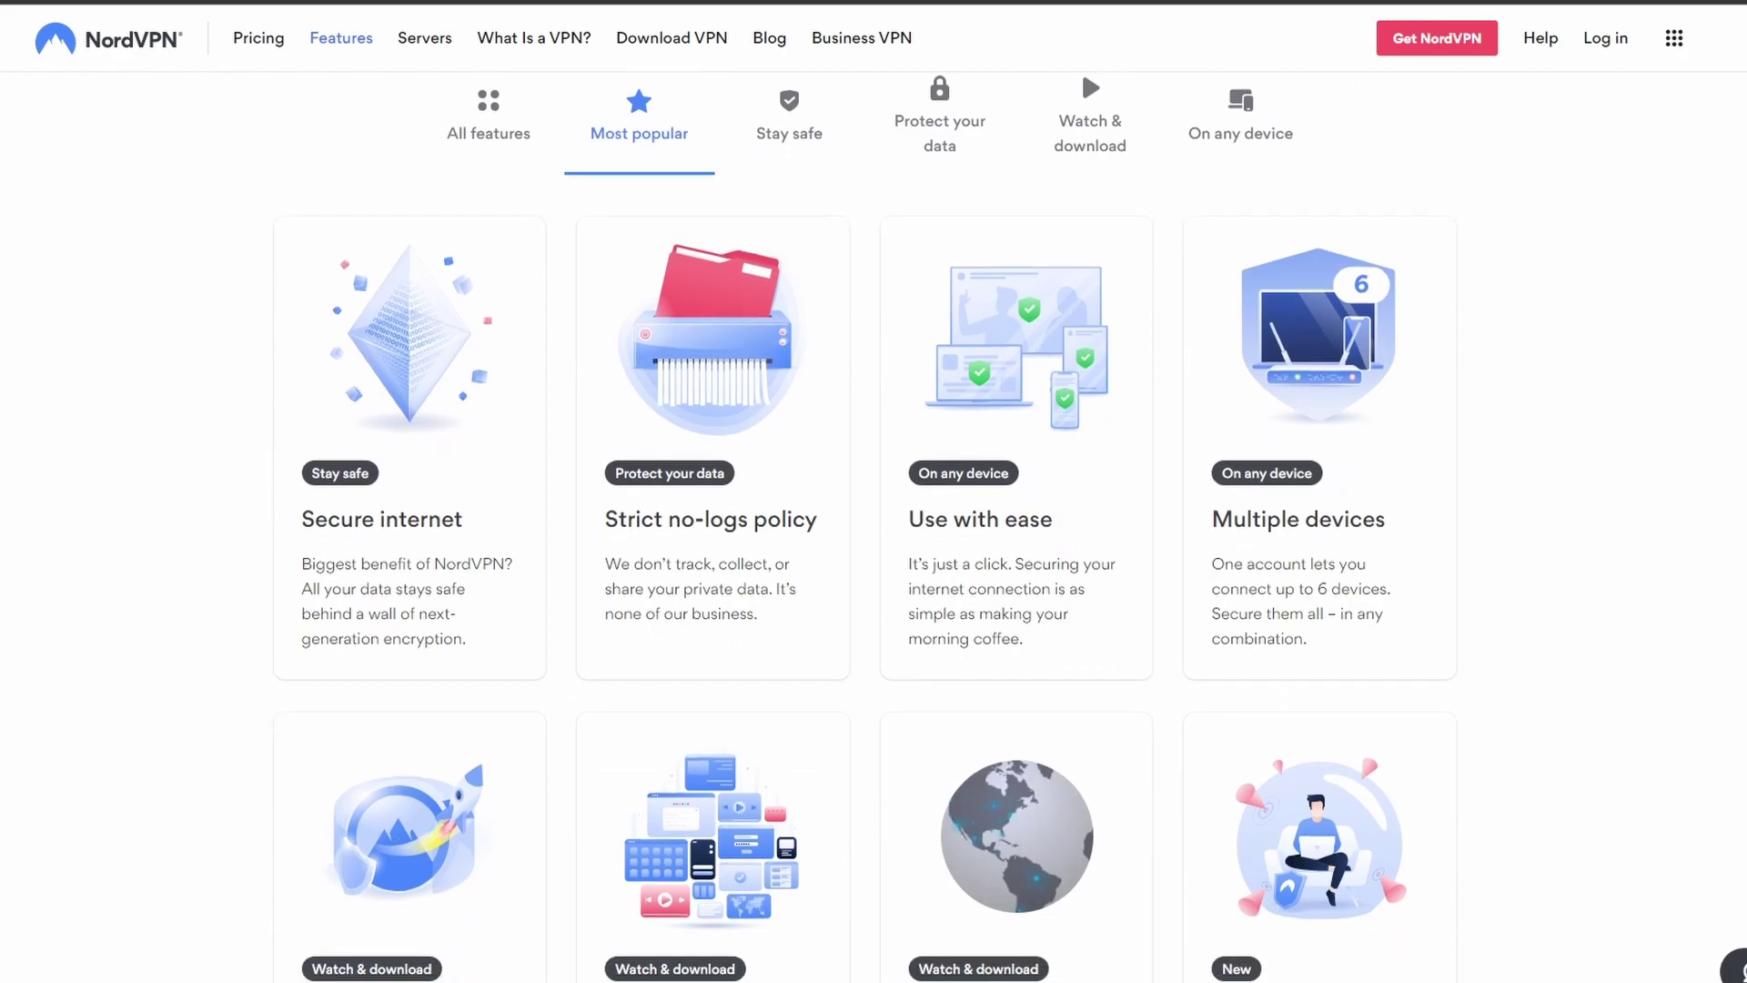
scroll(874, 546, down, 2)
scroll(875, 546, down, 1)
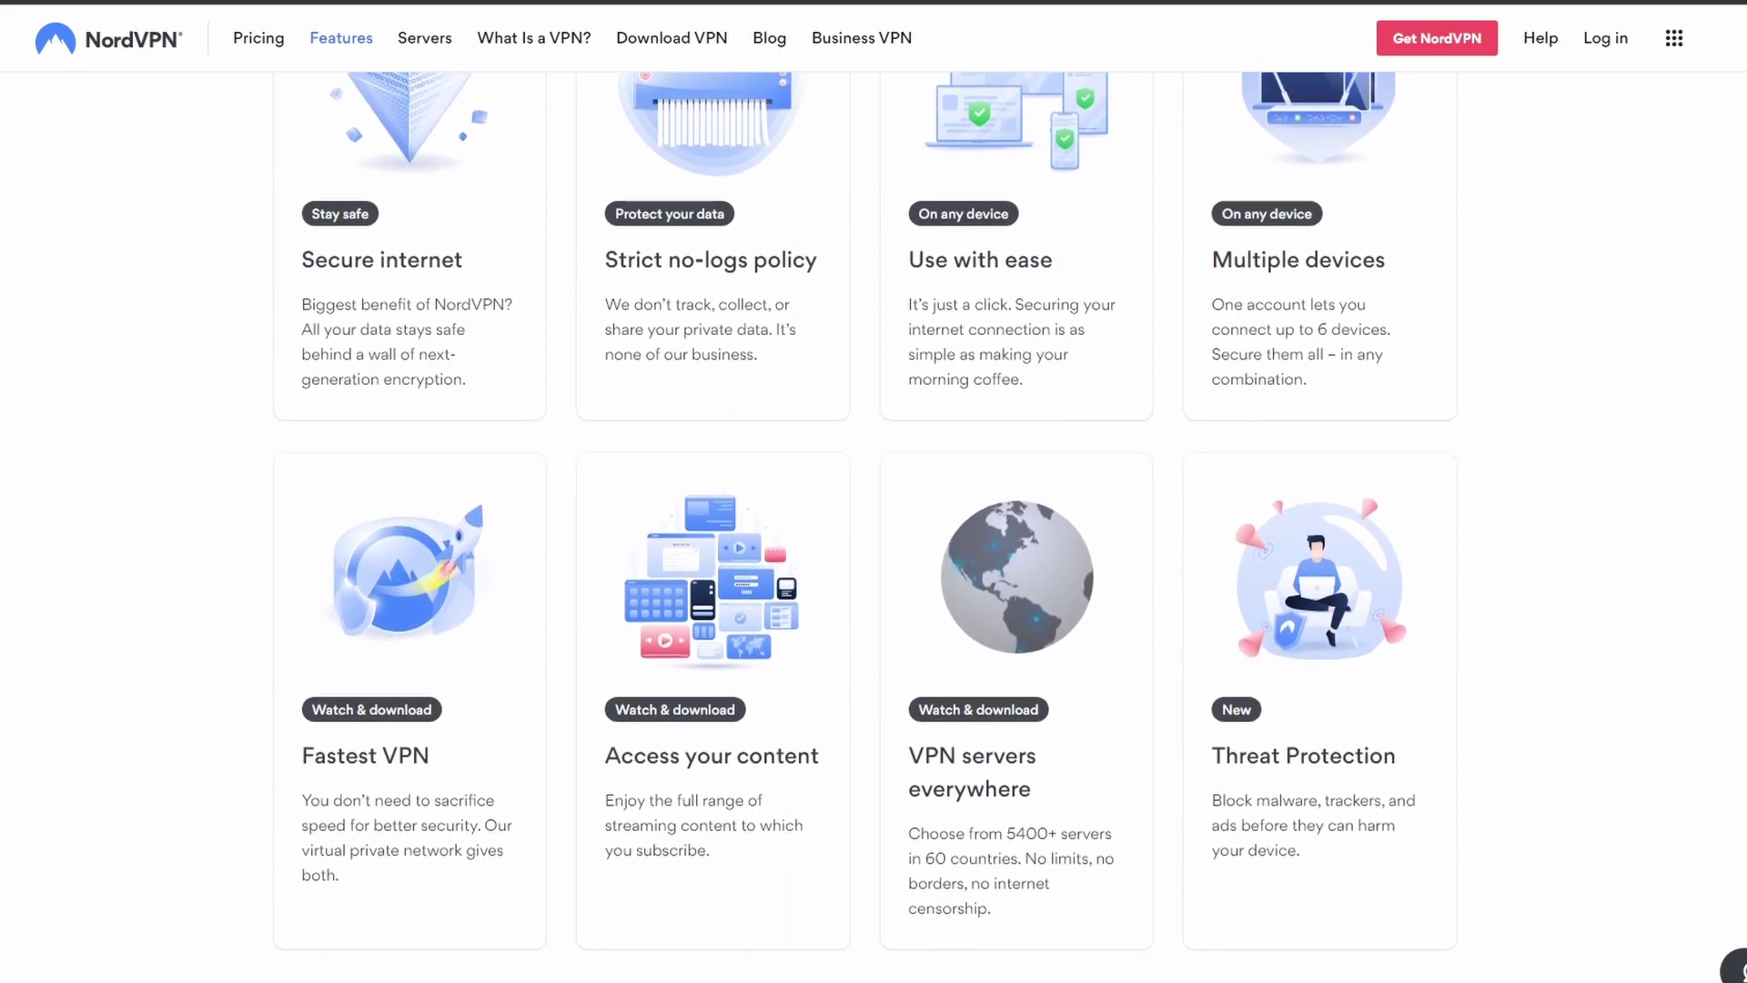
scroll(874, 547, down, 1)
scroll(873, 546, down, 1)
scroll(874, 546, down, 1)
scroll(874, 546, down, 1)
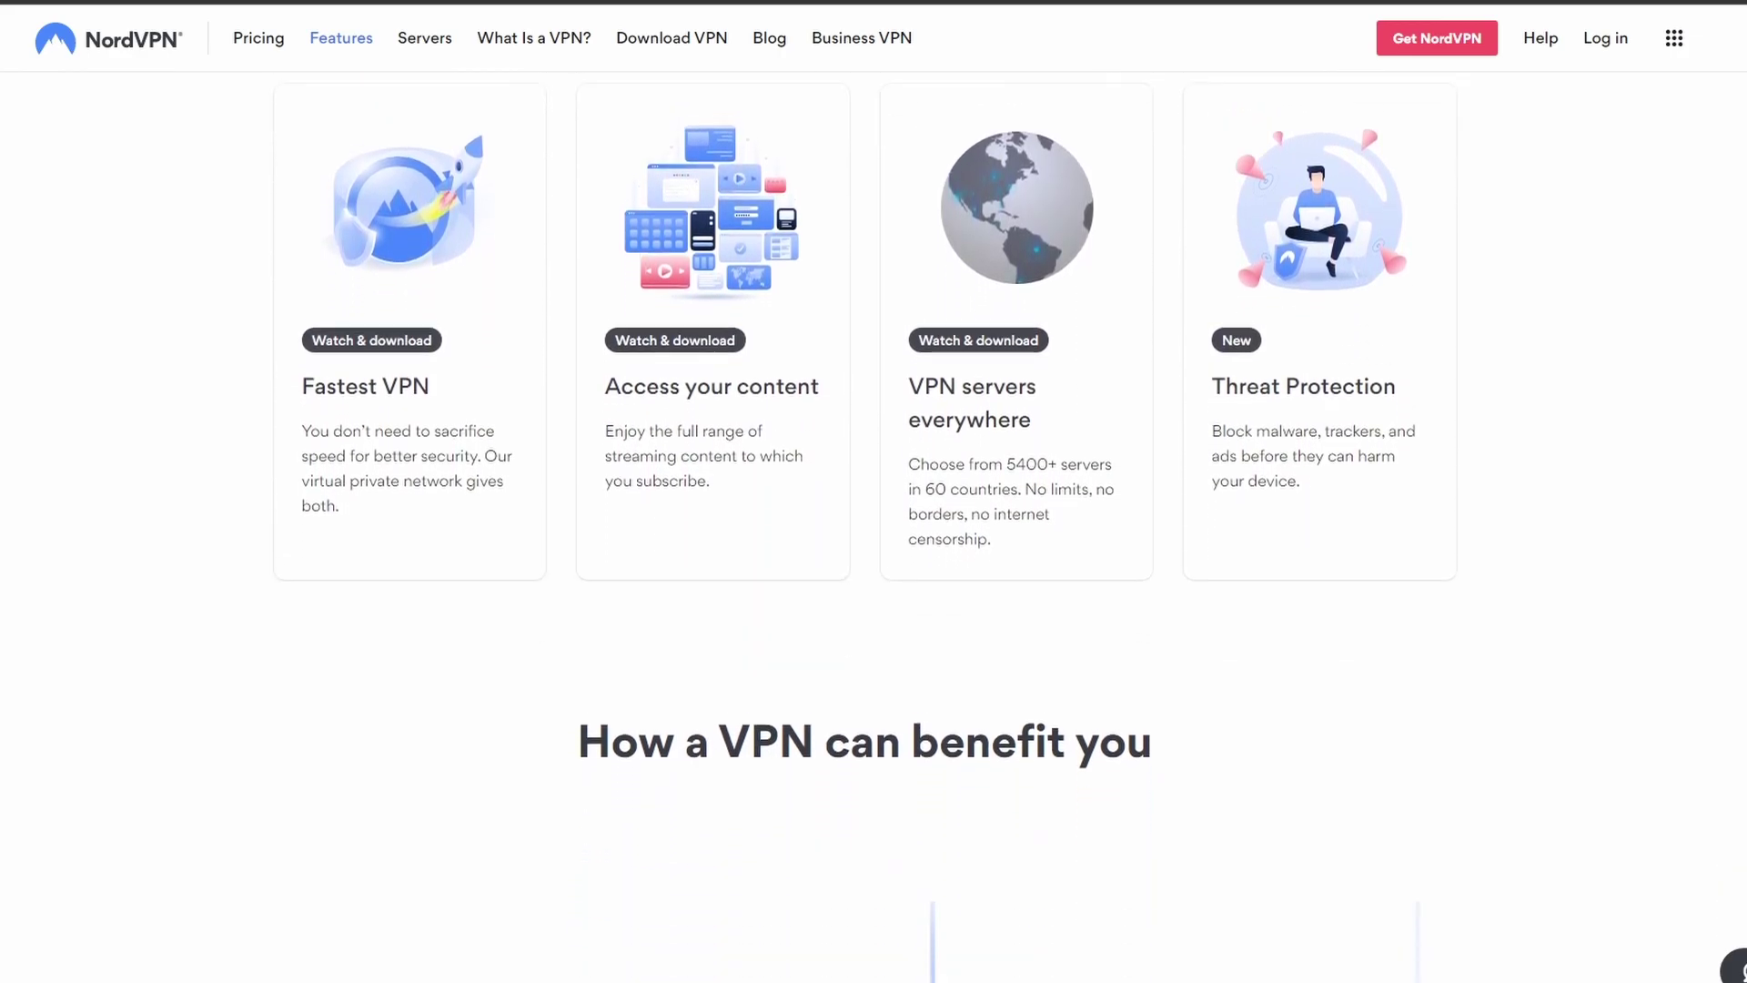
scroll(875, 546, down, 1)
scroll(874, 546, down, 1)
scroll(875, 547, down, 1)
scroll(873, 546, down, 1)
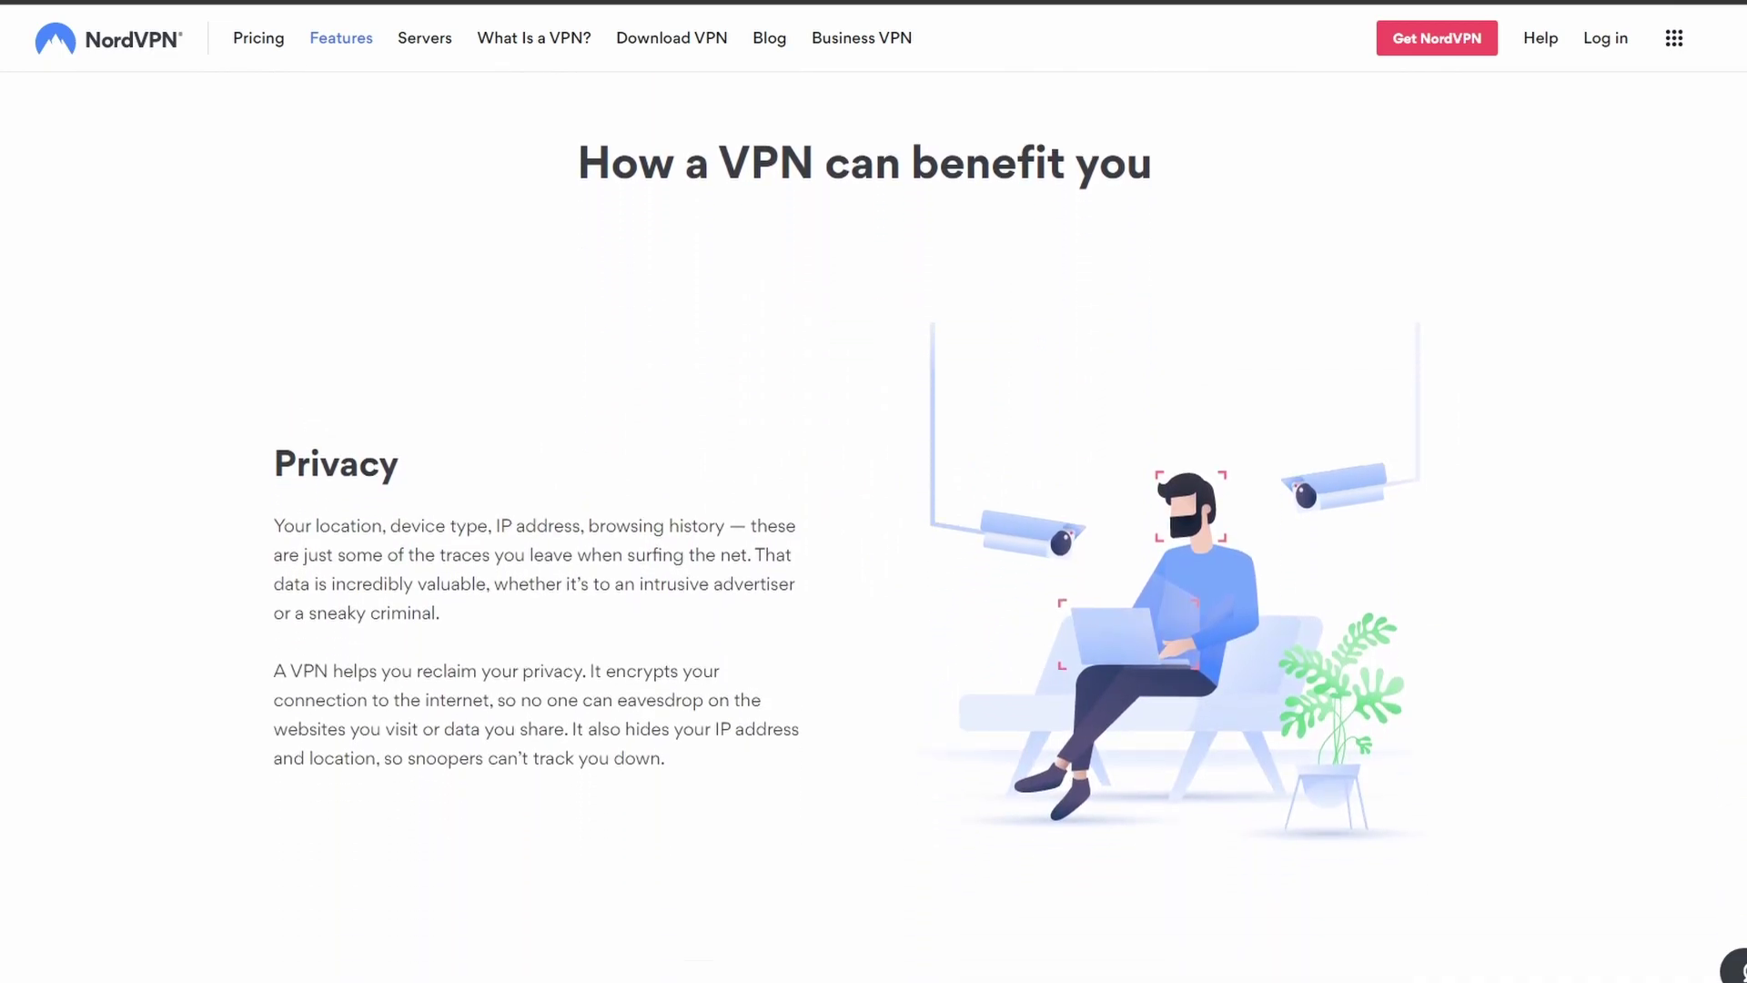
scroll(874, 546, down, 2)
scroll(874, 546, down, 1)
scroll(874, 547, down, 2)
scroll(874, 546, down, 1)
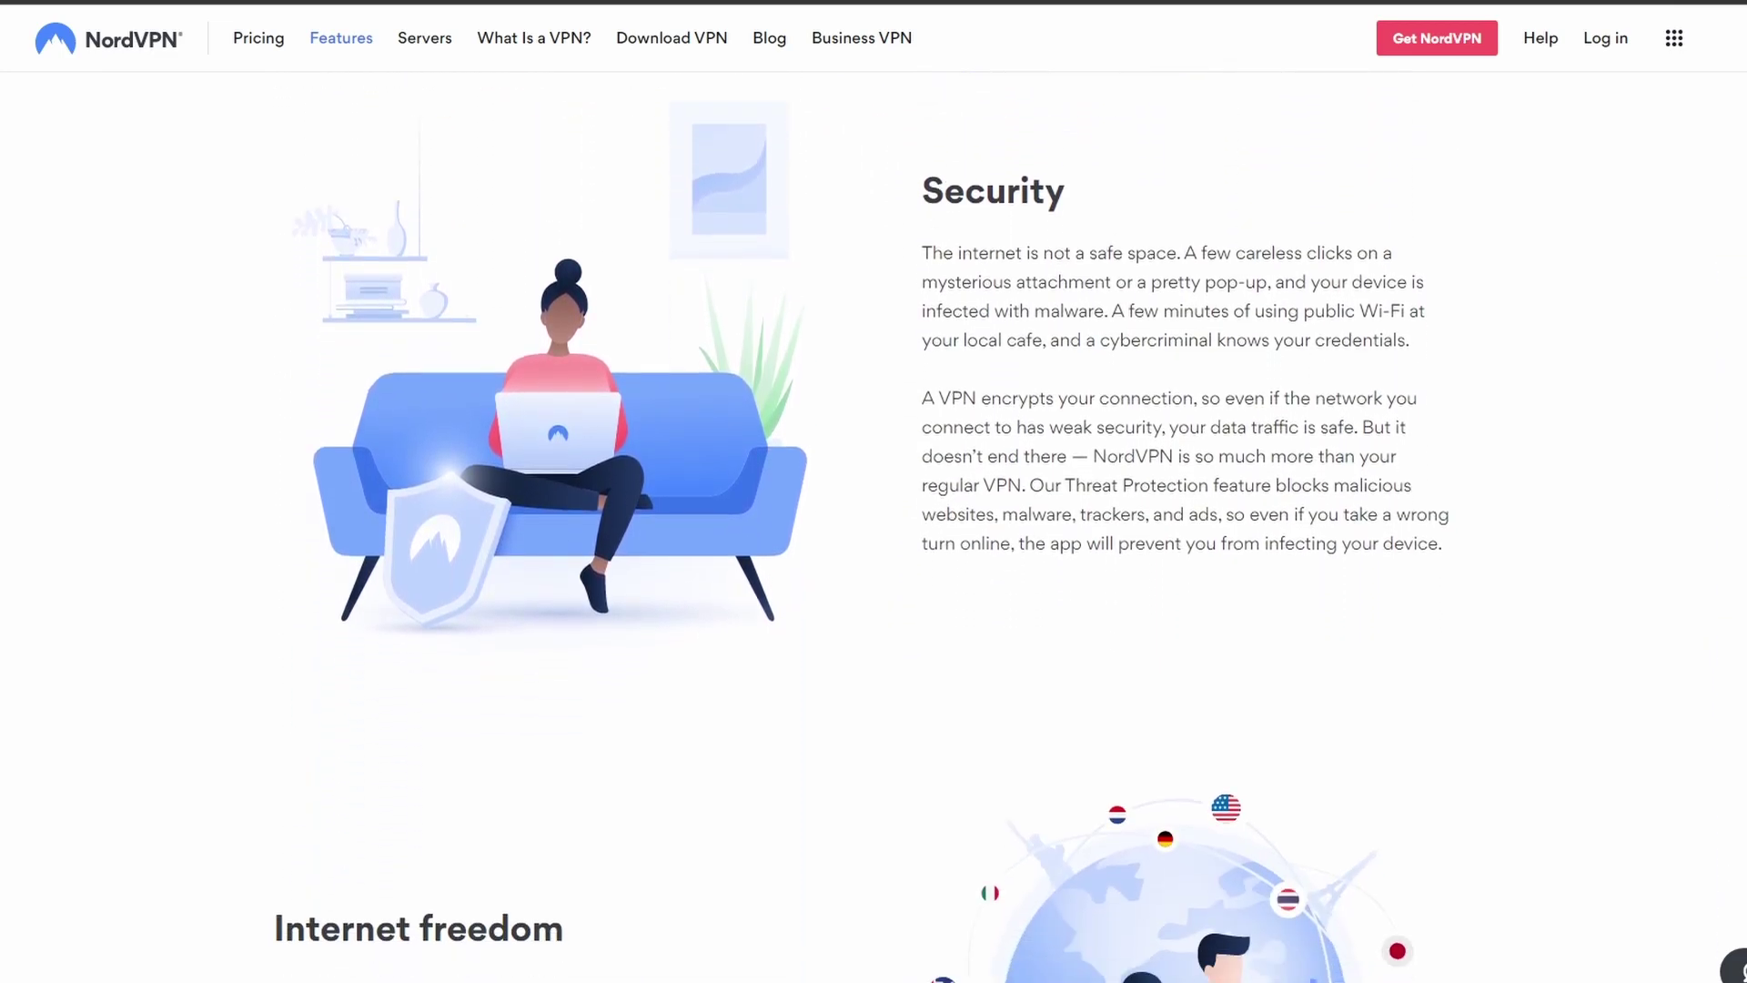
scroll(874, 546, down, 1)
scroll(875, 546, down, 2)
scroll(874, 546, down, 1)
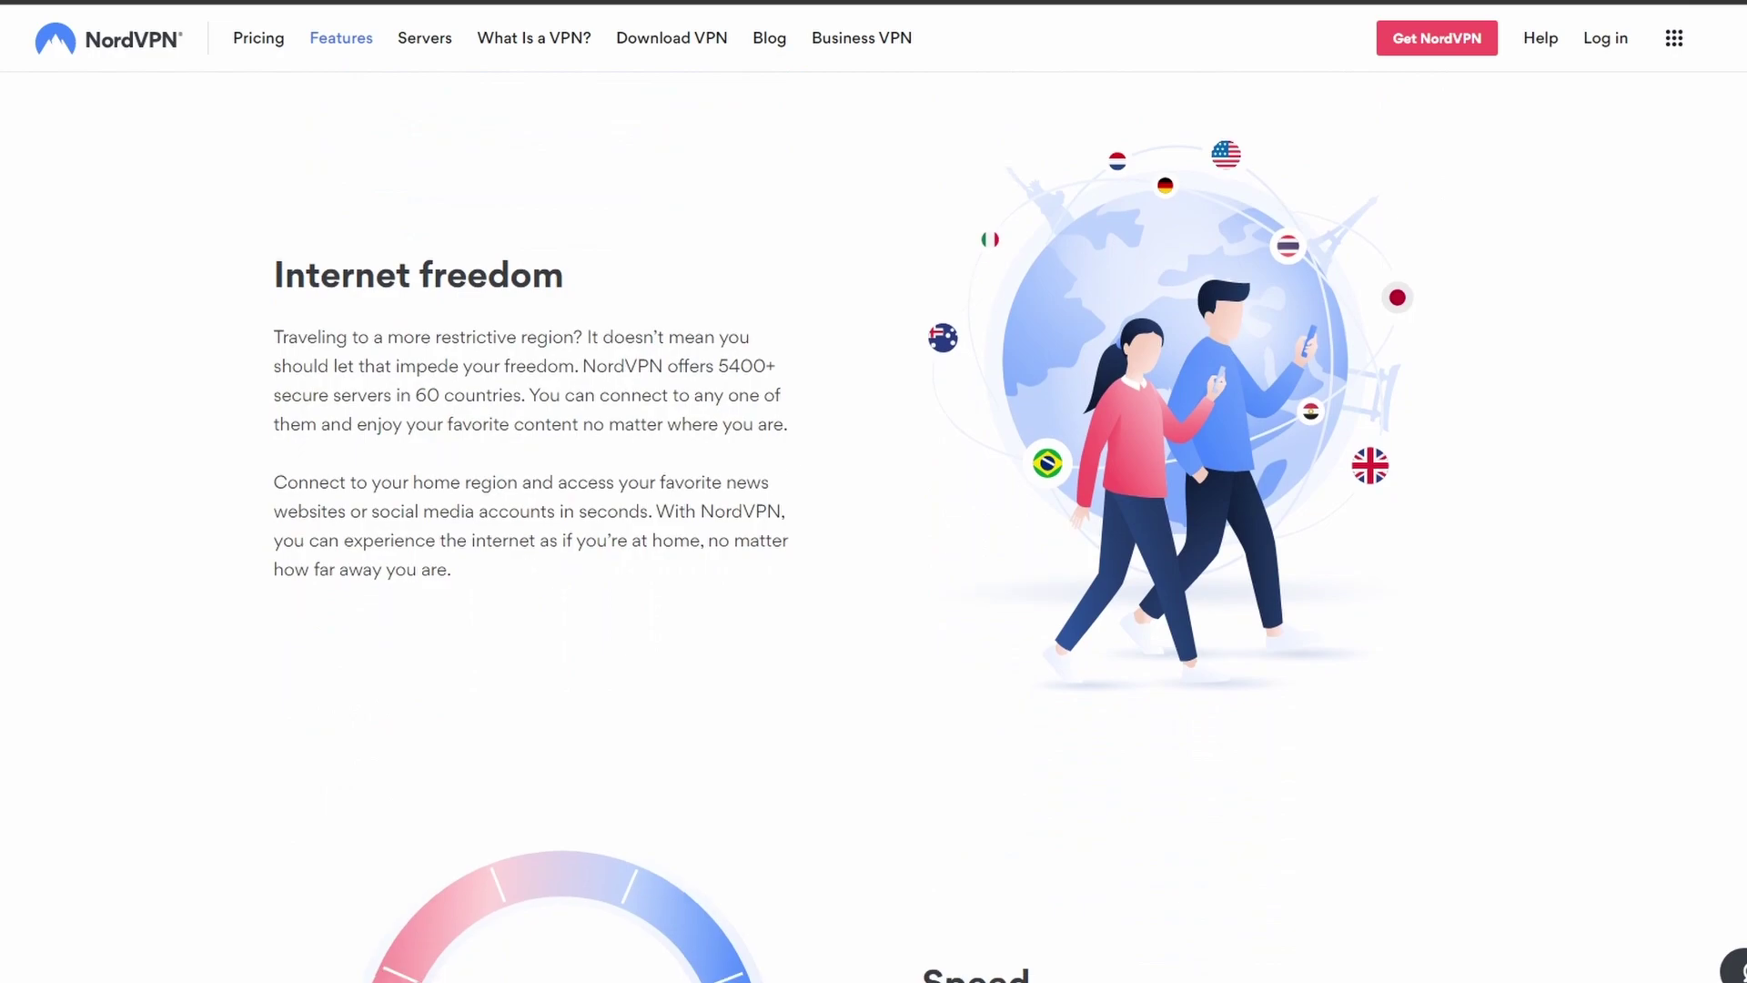
scroll(875, 546, down, 2)
scroll(875, 546, down, 2)
scroll(873, 546, down, 1)
scroll(874, 546, down, 2)
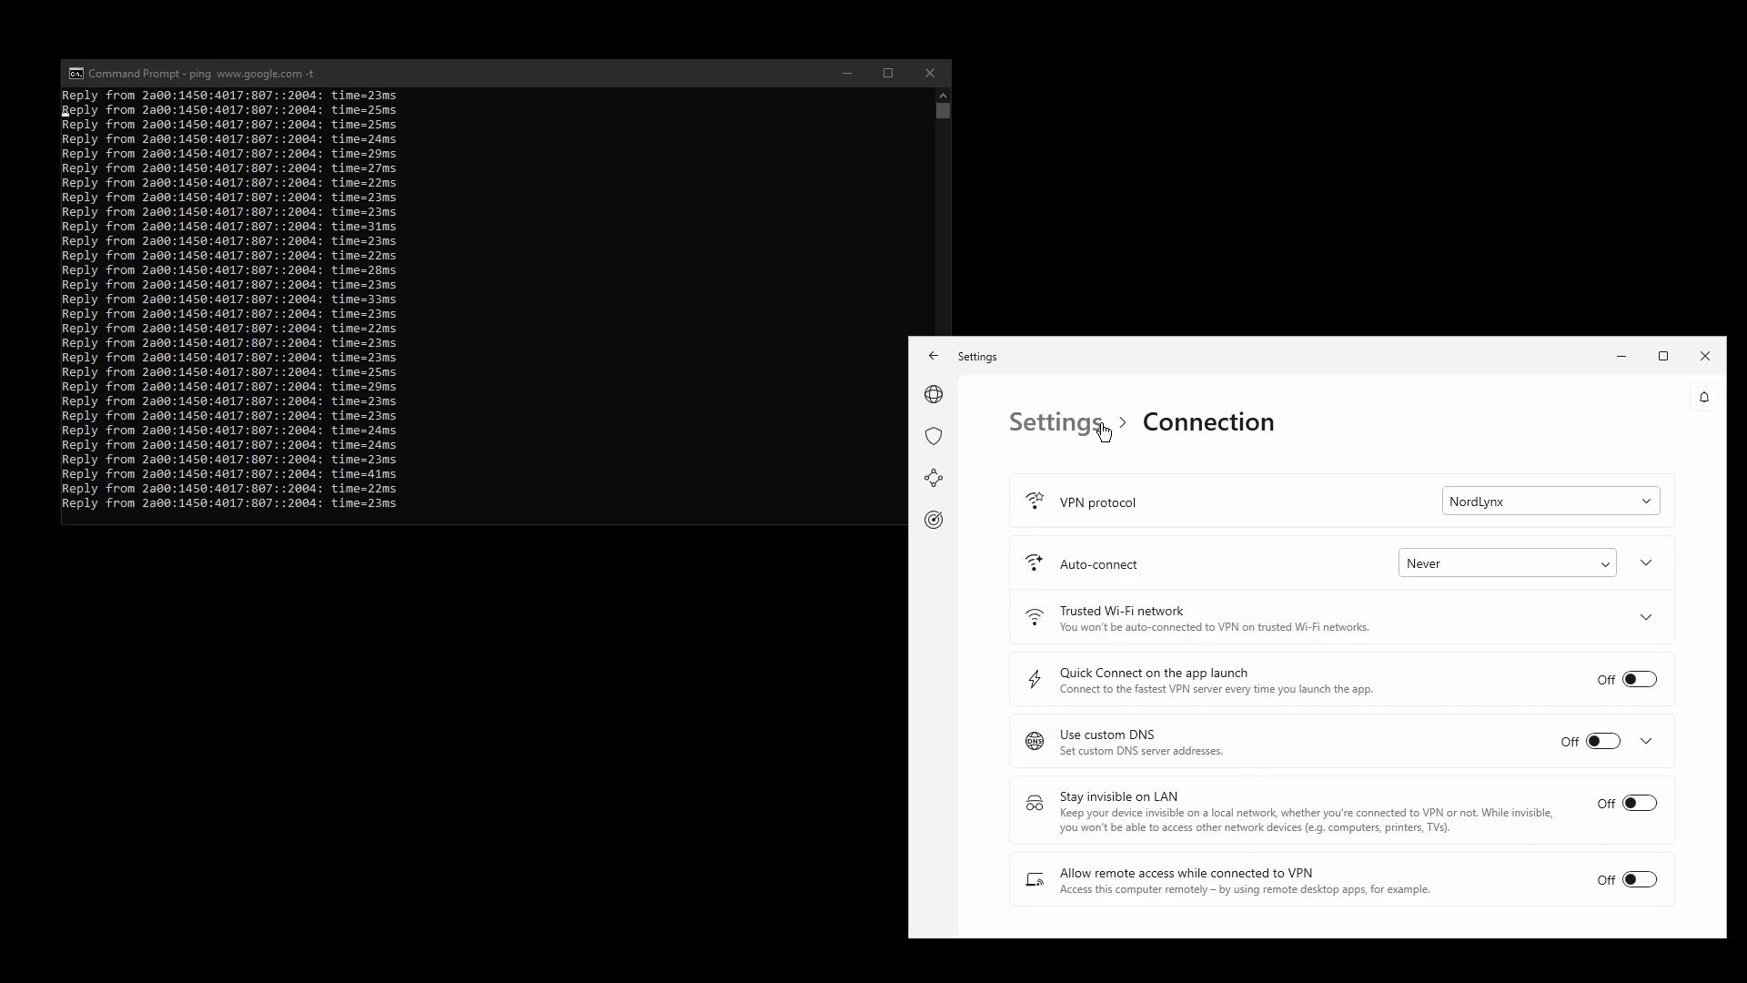
Step: View NordVPN's General and Kill Switch settings pages, then return to the map view
click(1093, 426)
click(1202, 528)
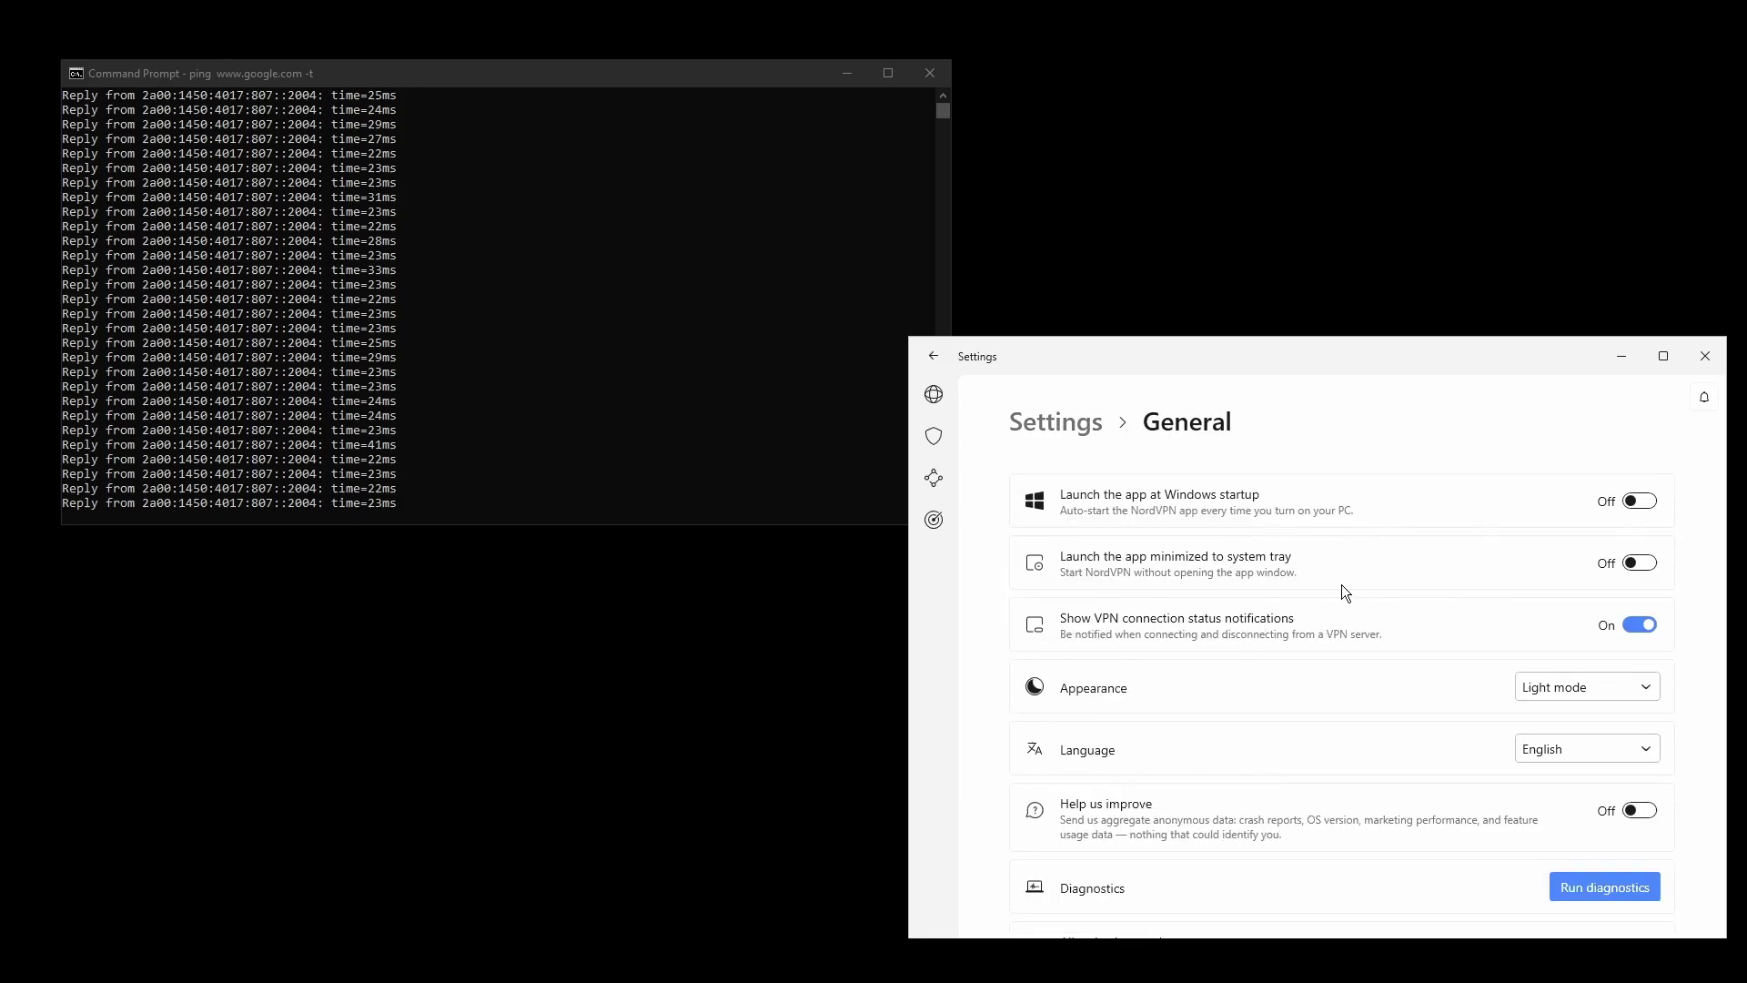
click(1055, 422)
click(1211, 653)
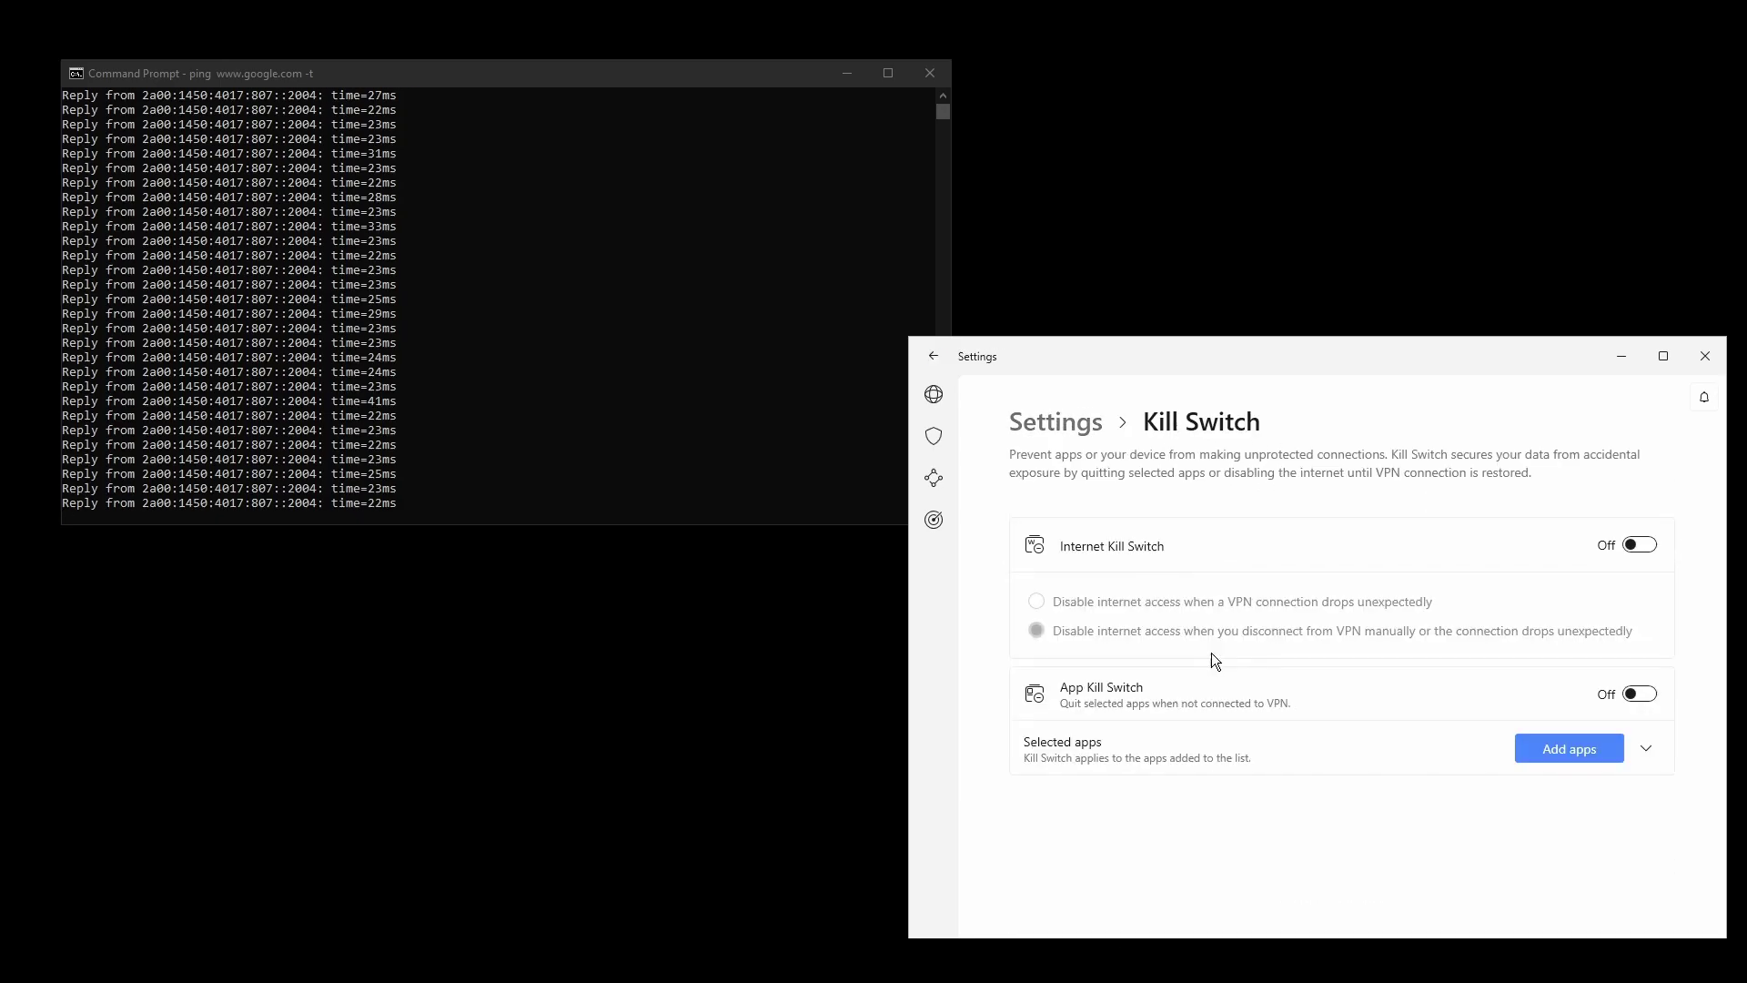
click(1057, 426)
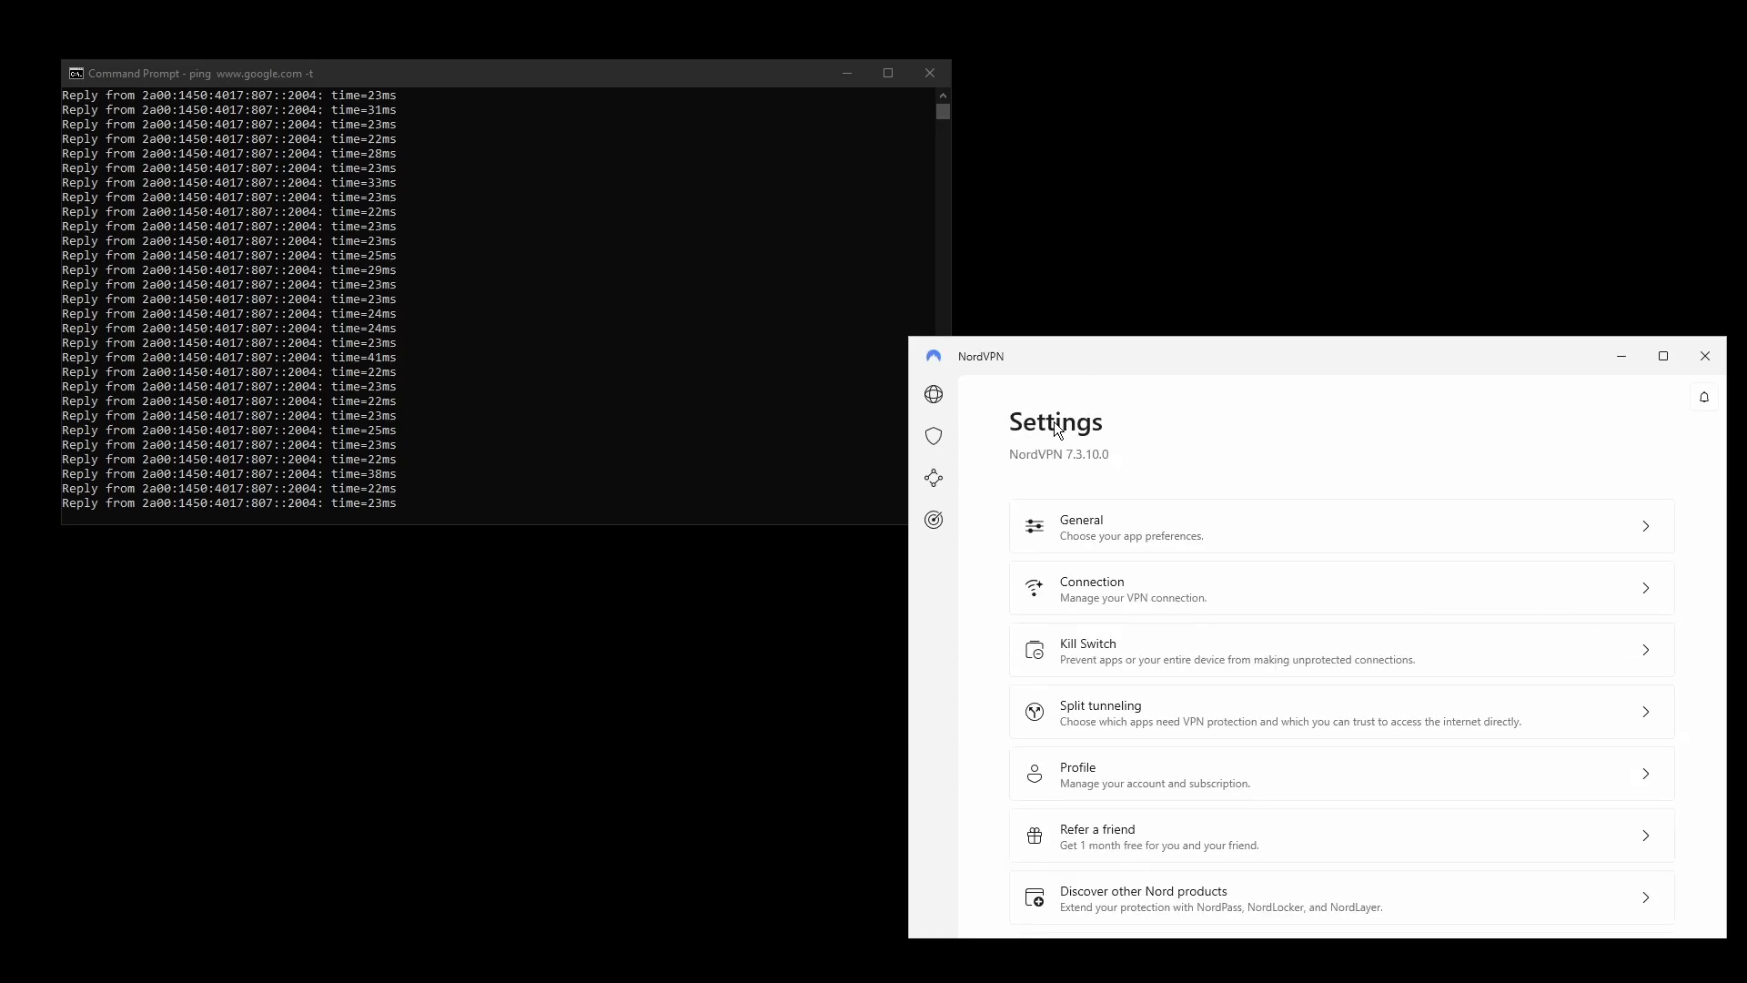
click(936, 396)
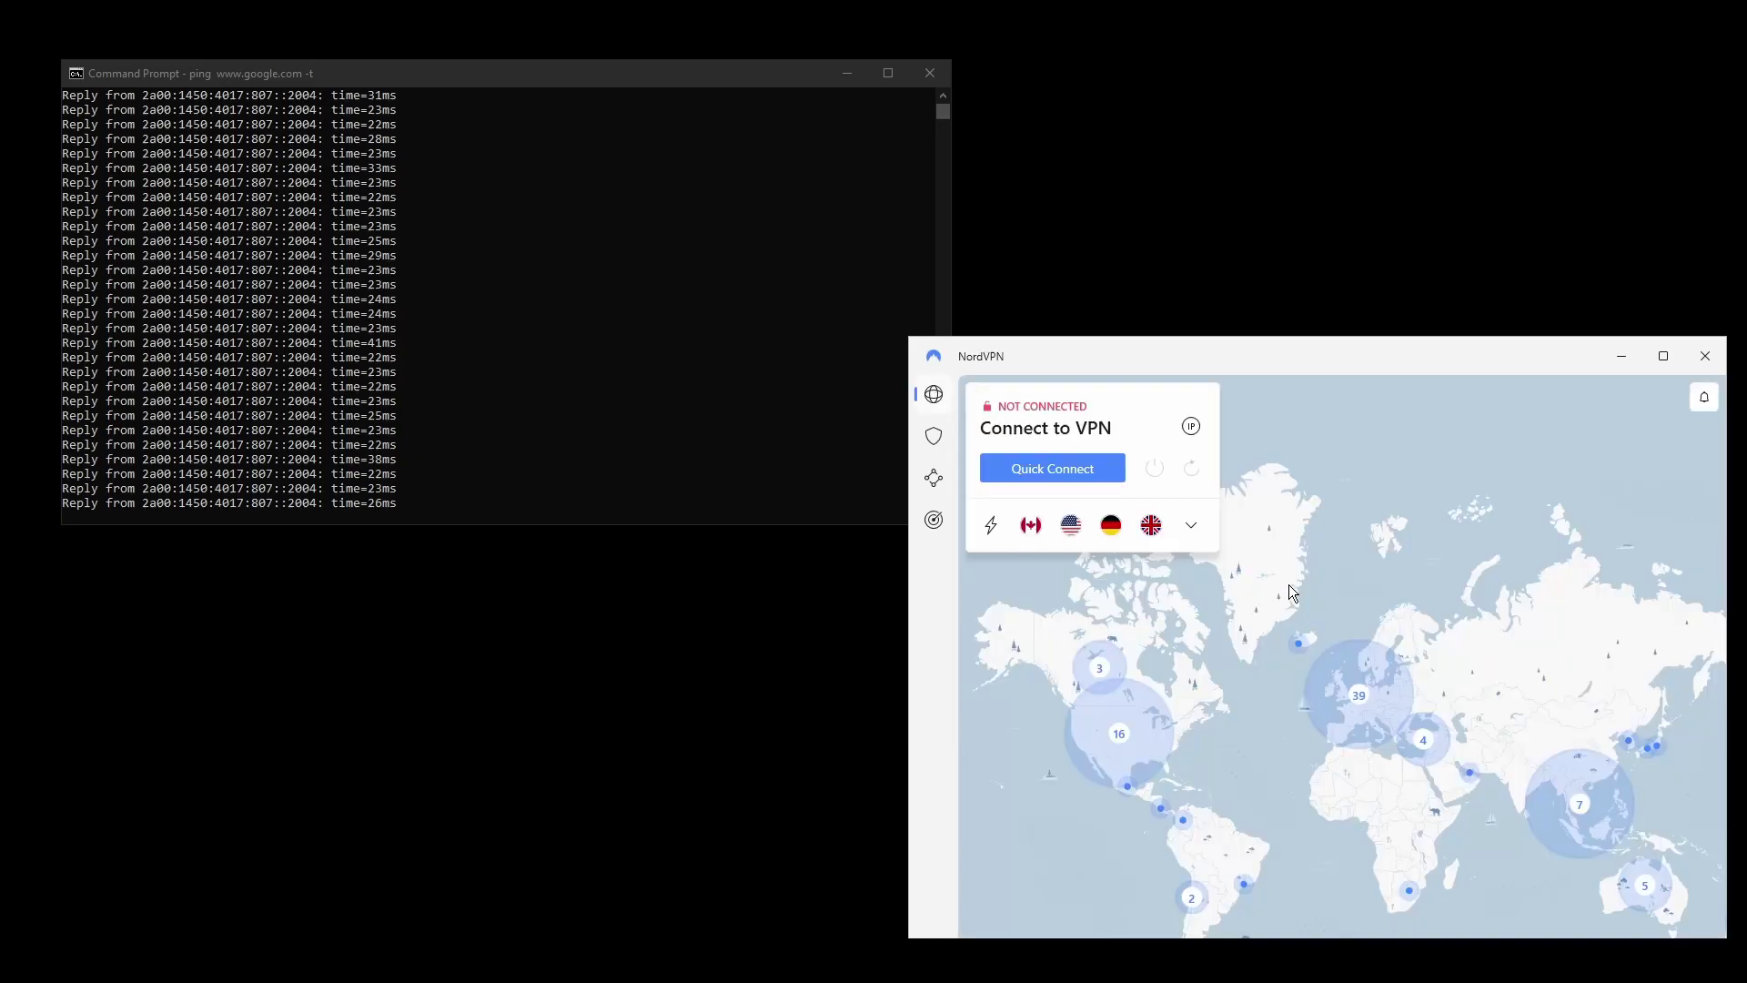
Step: Quick Connect NordVPN to Albania #21 and check the ping now showing general failures
click(1192, 526)
scroll(1170, 675, down, 2)
scroll(1167, 676, down, 4)
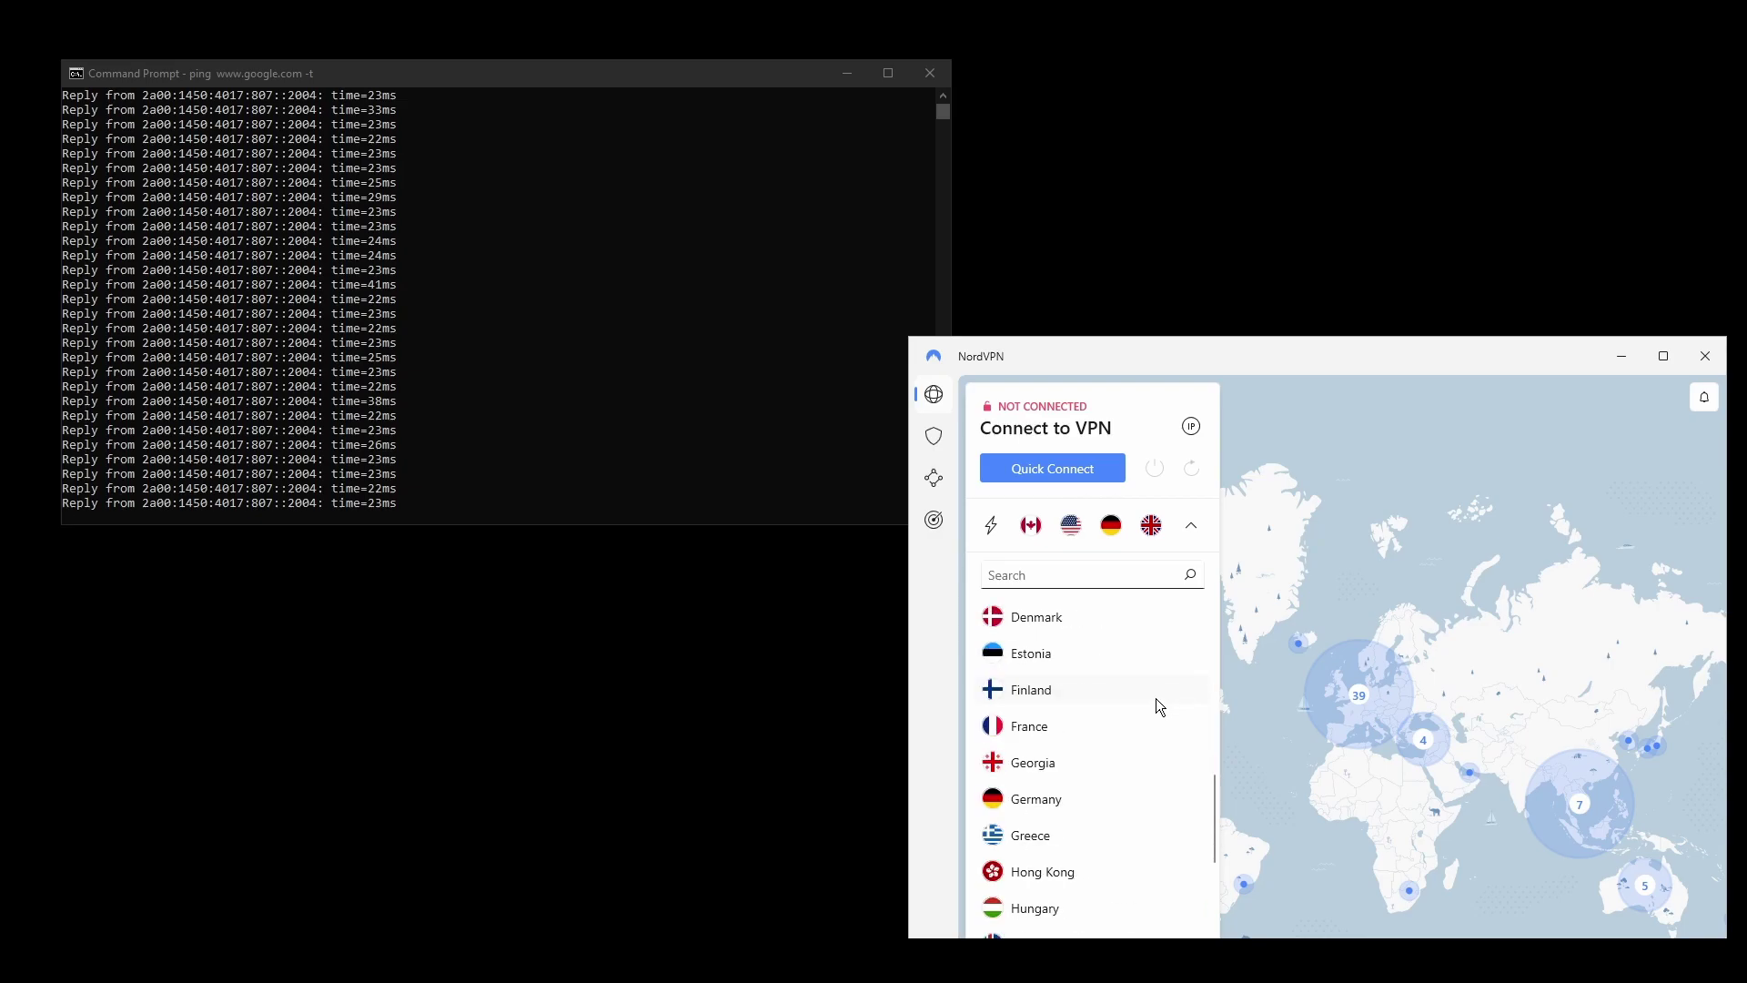
scroll(1134, 696, down, 5)
scroll(1118, 691, down, 5)
scroll(1119, 682, down, 2)
scroll(1131, 670, up, 7)
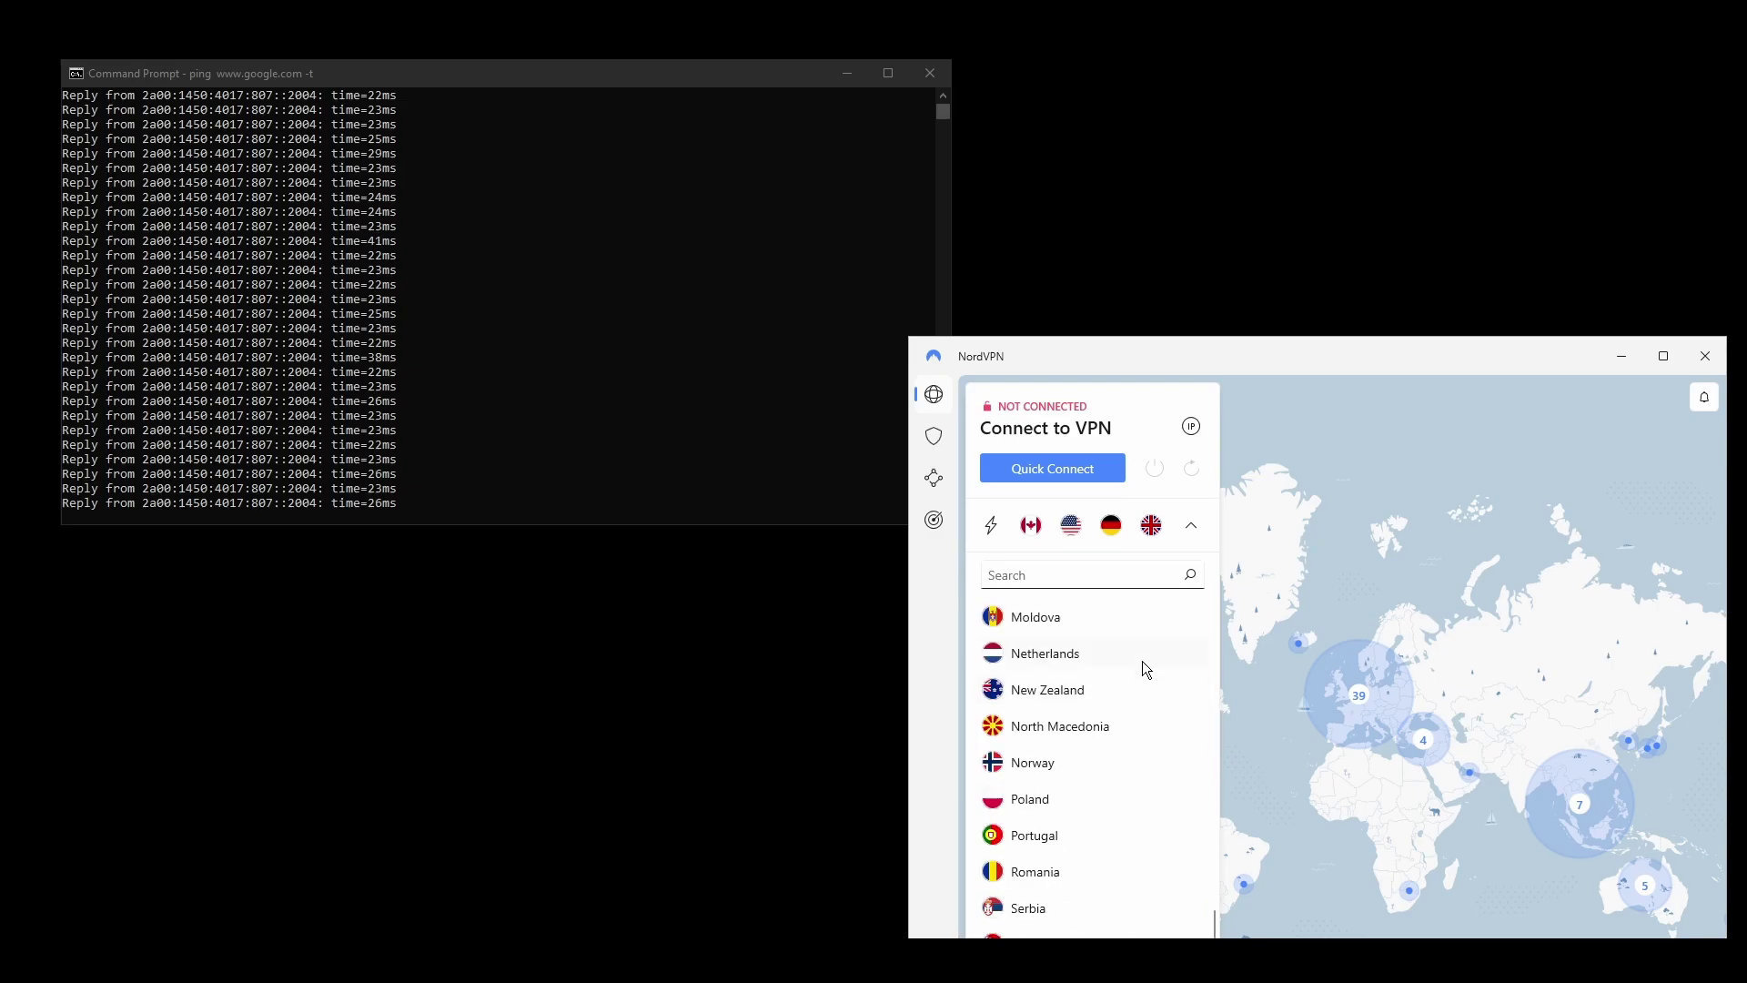
scroll(1144, 662, up, 5)
click(1079, 472)
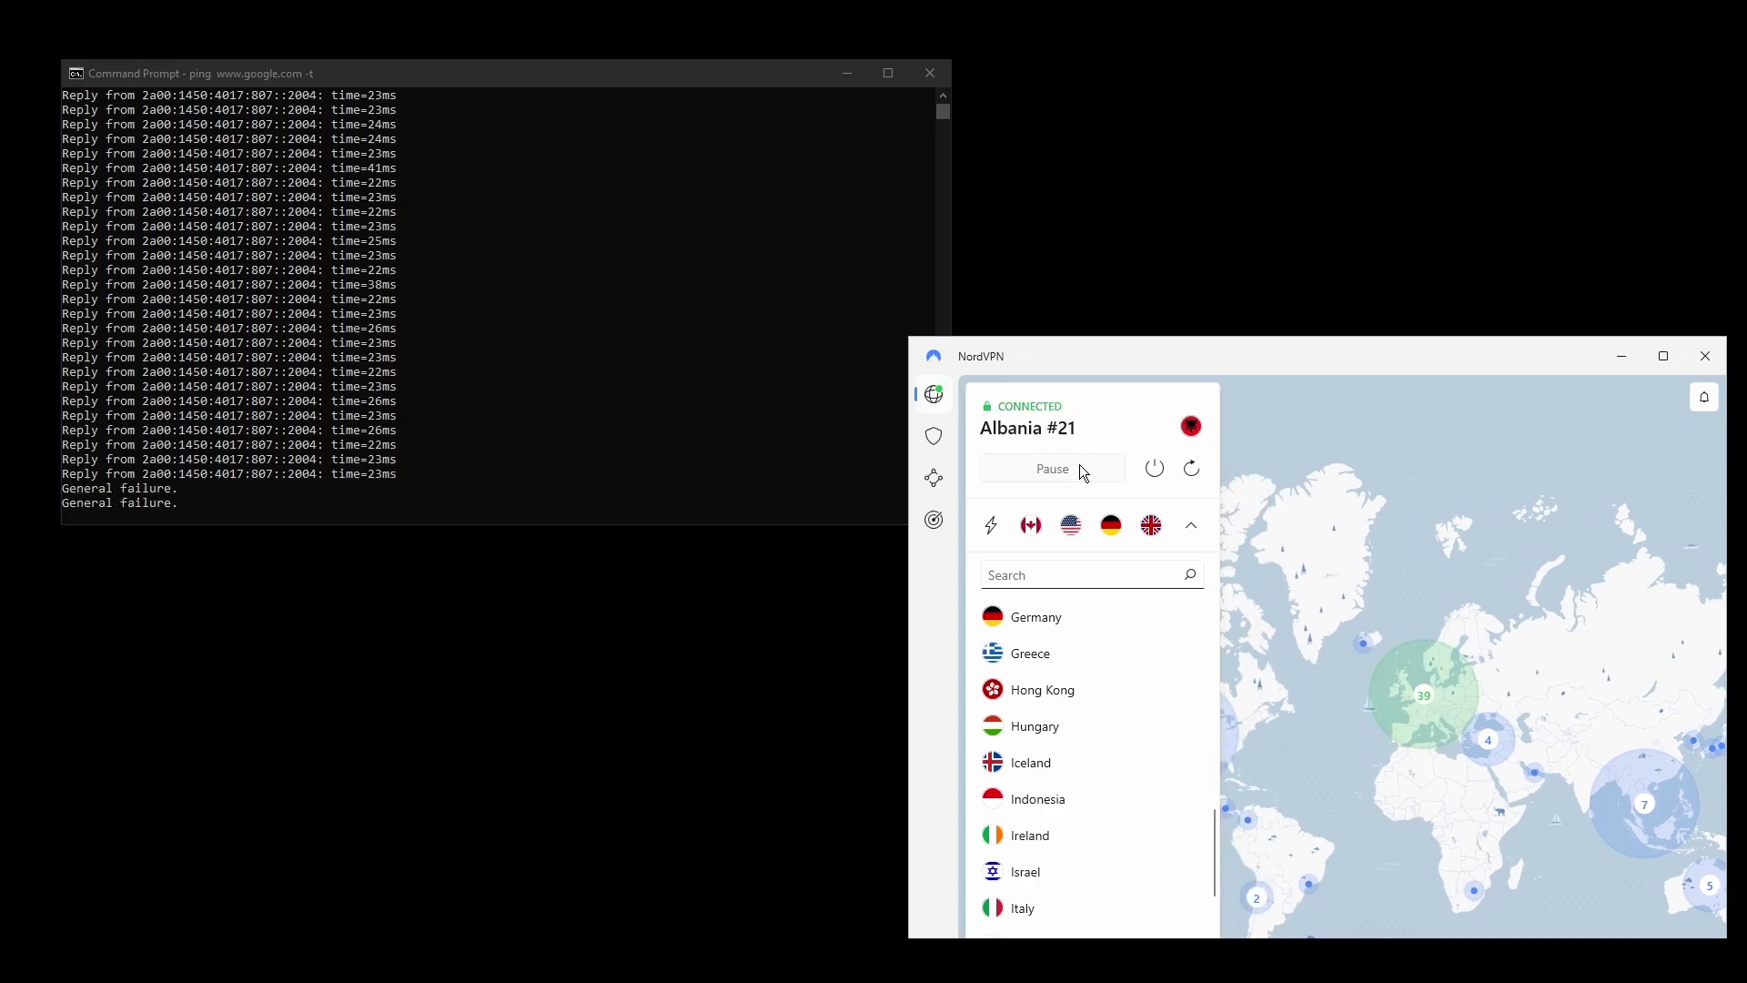
click(683, 447)
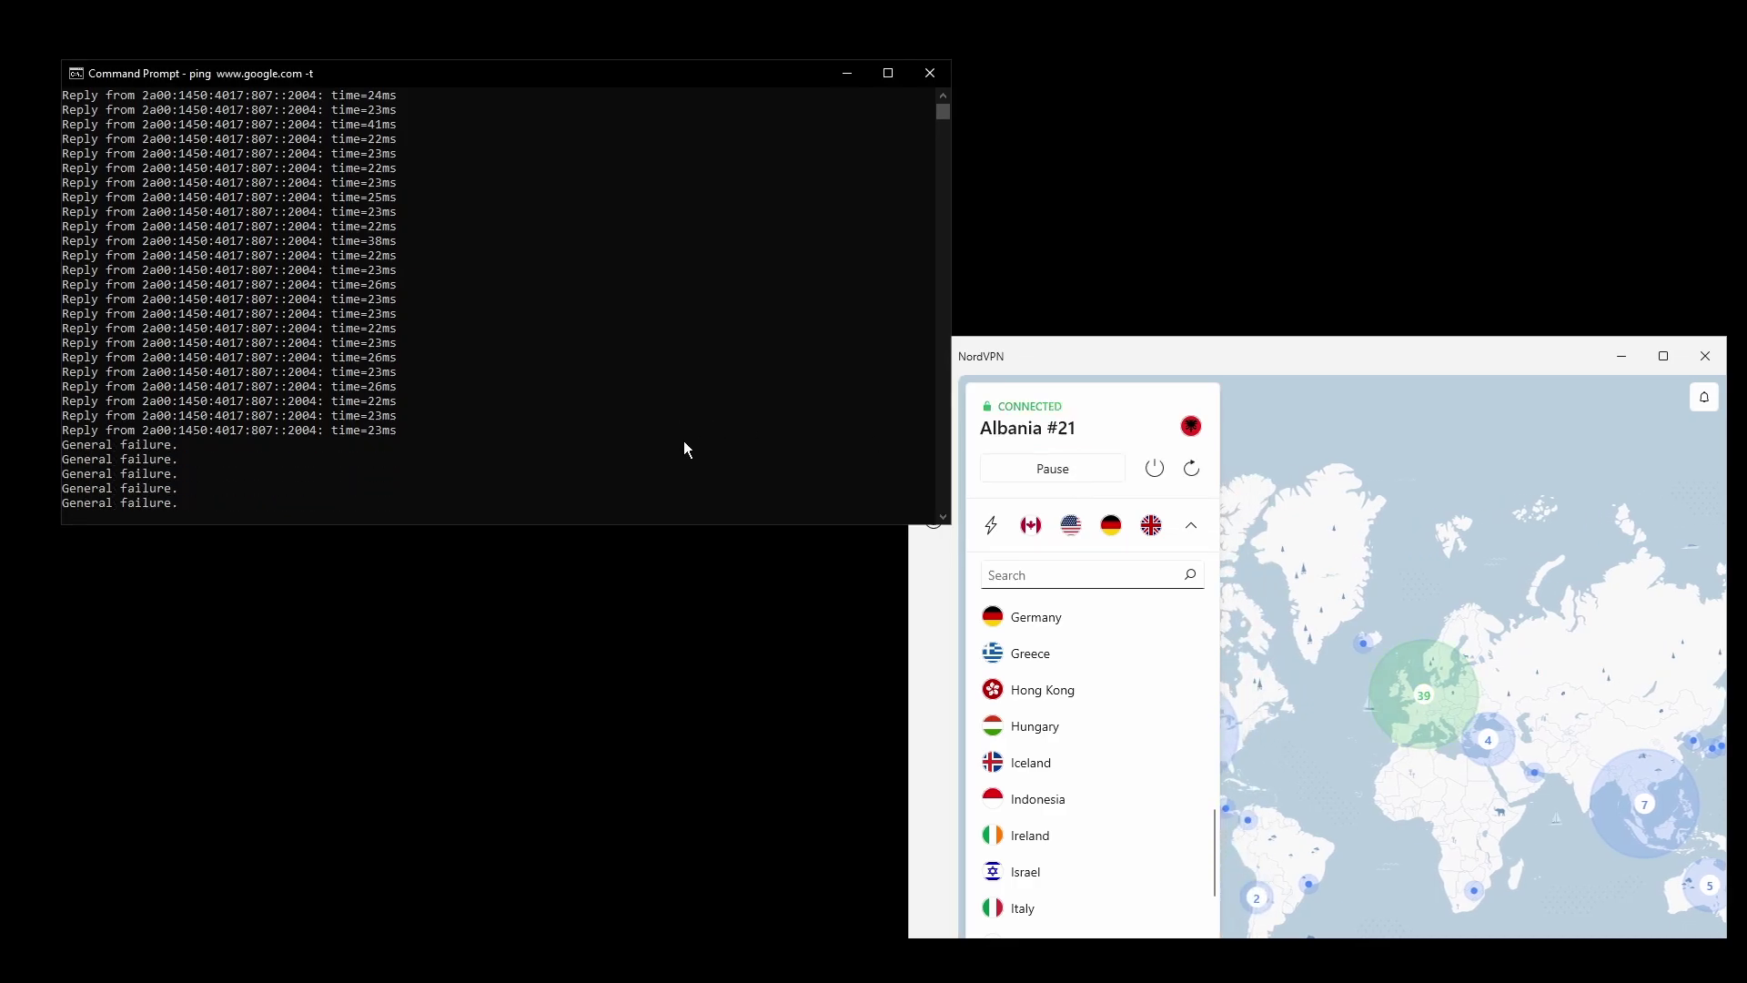
click(930, 73)
click(23, 933)
click(76, 843)
text(ping www.google.com -t)
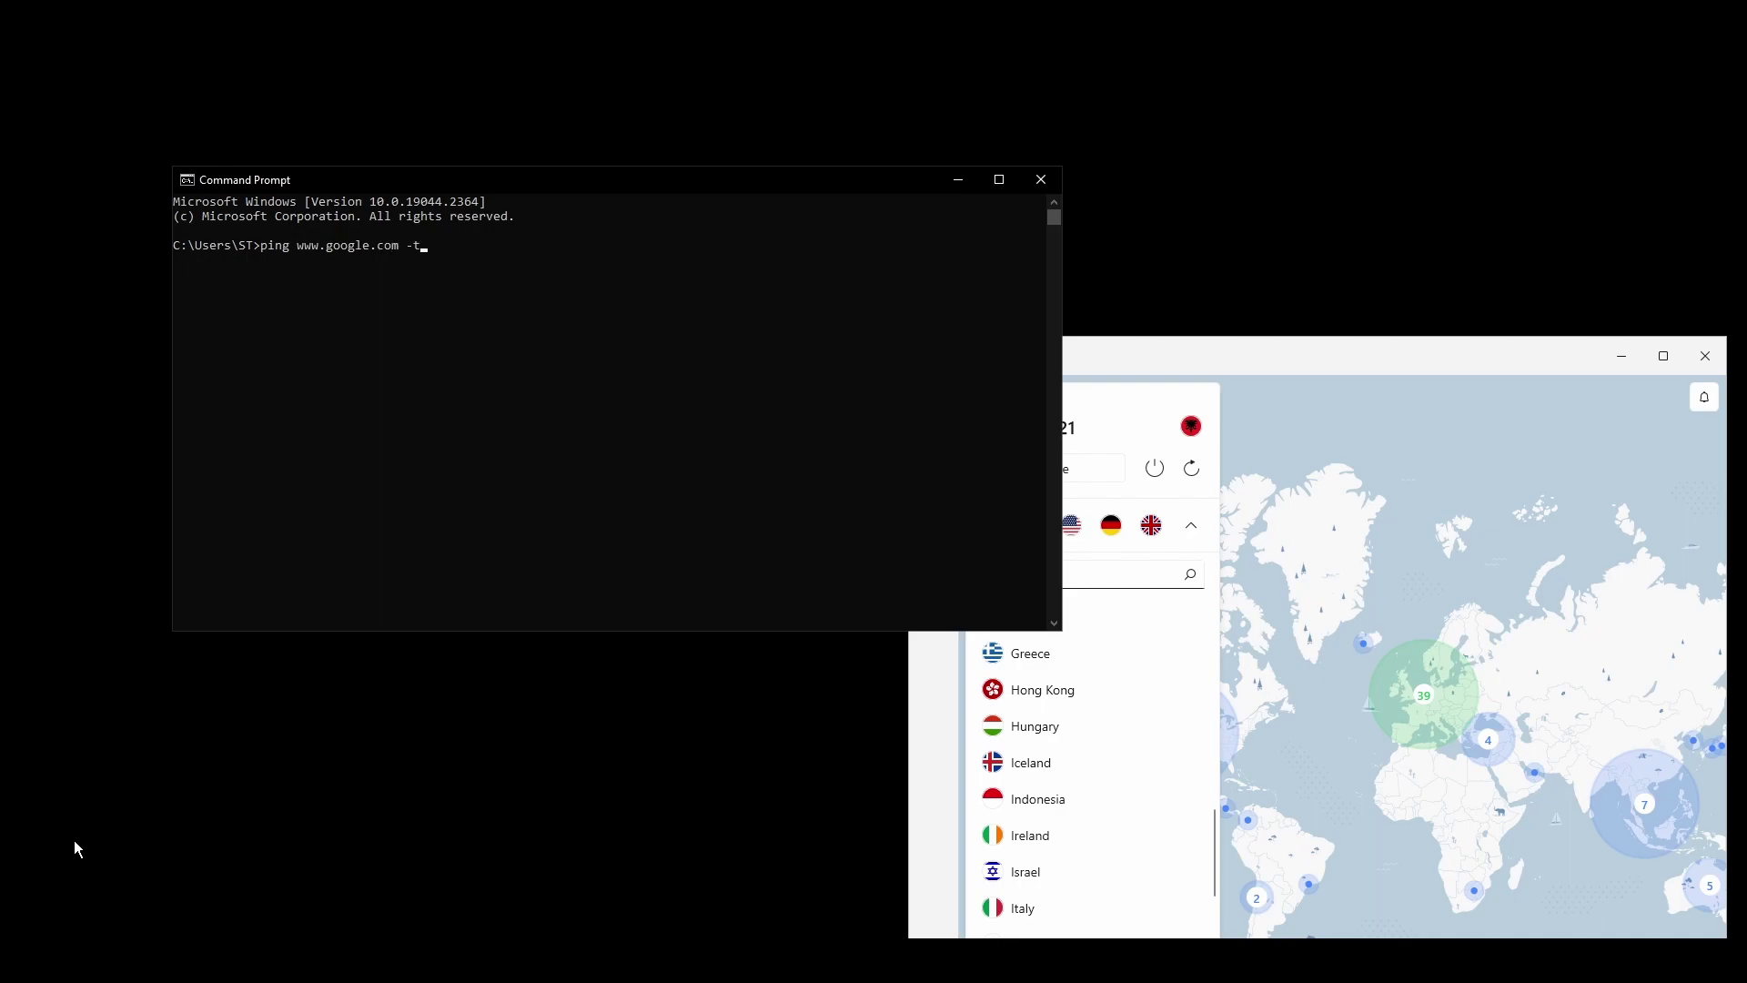
key(Return)
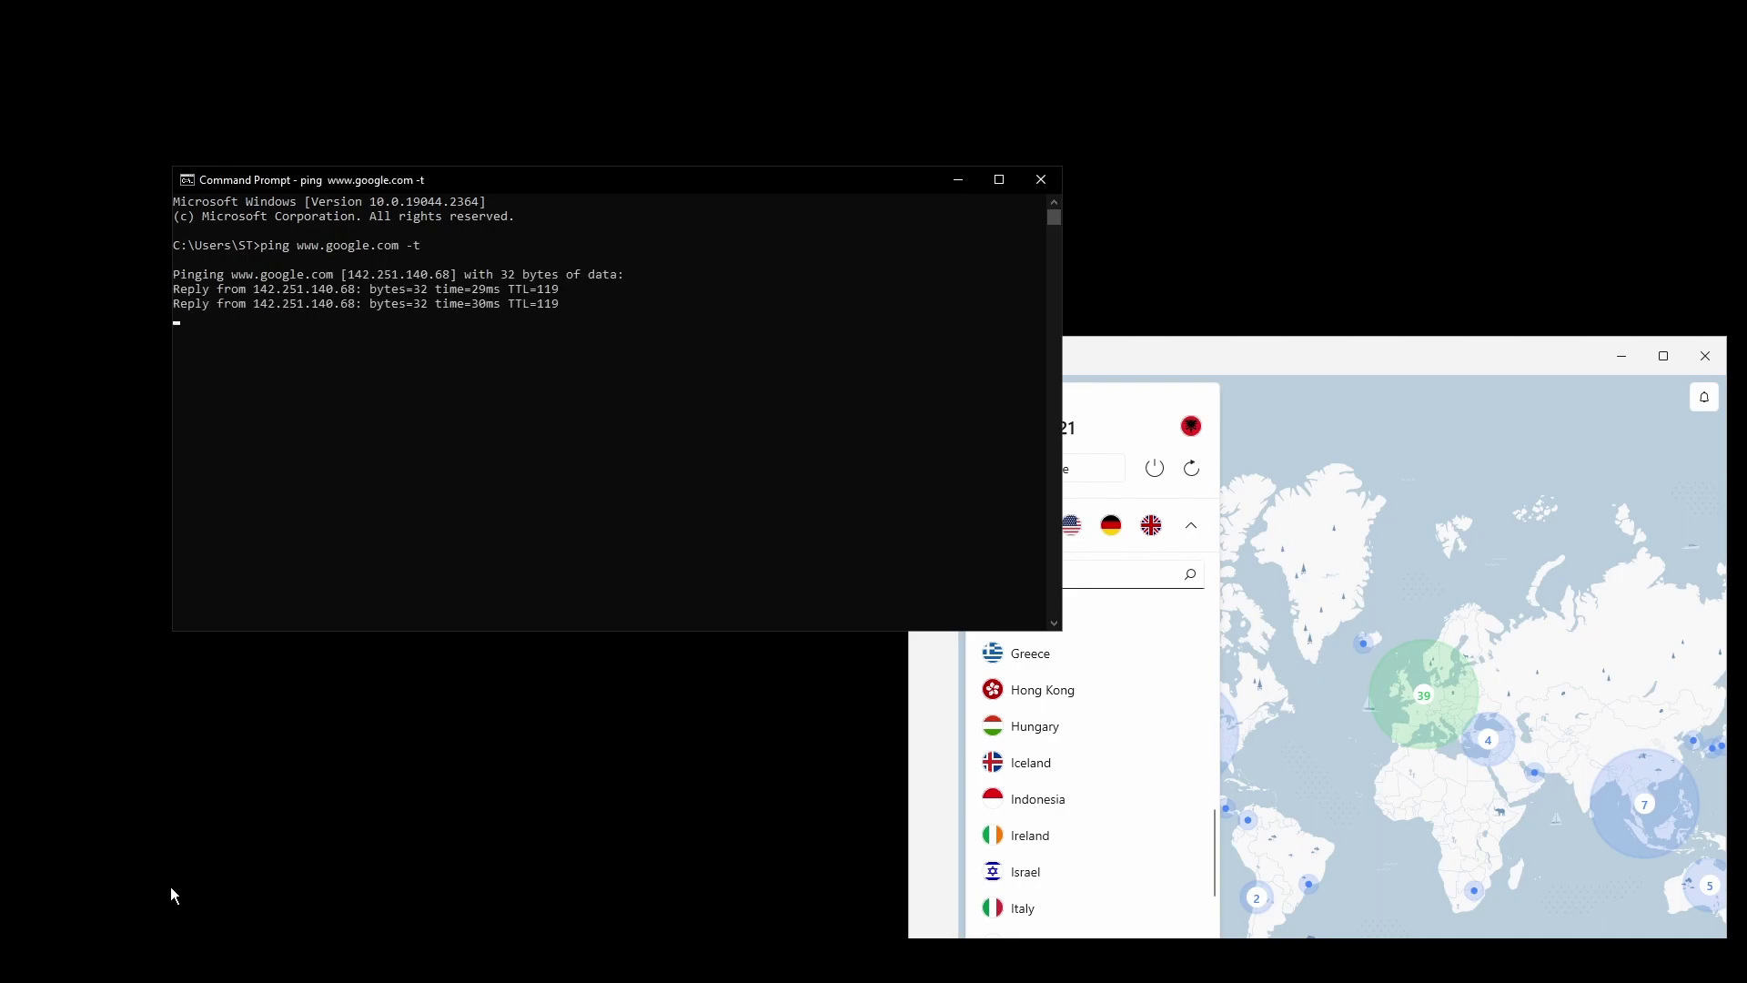
drag(657, 179, 543, 110)
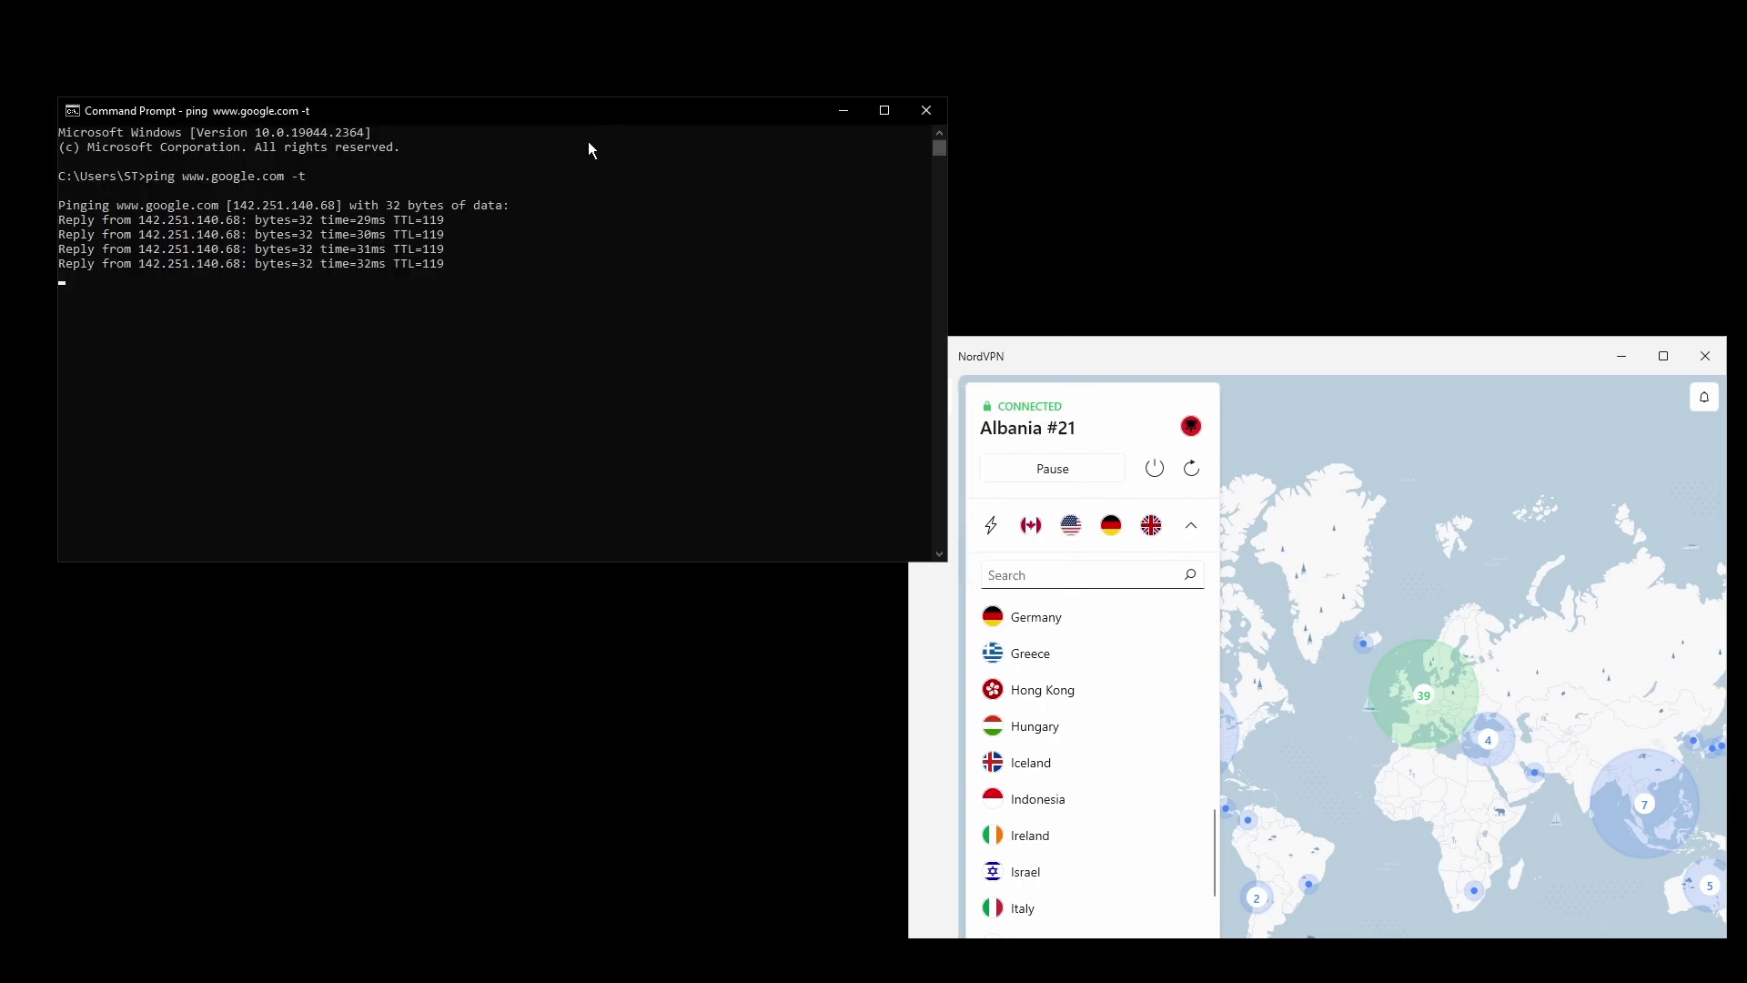